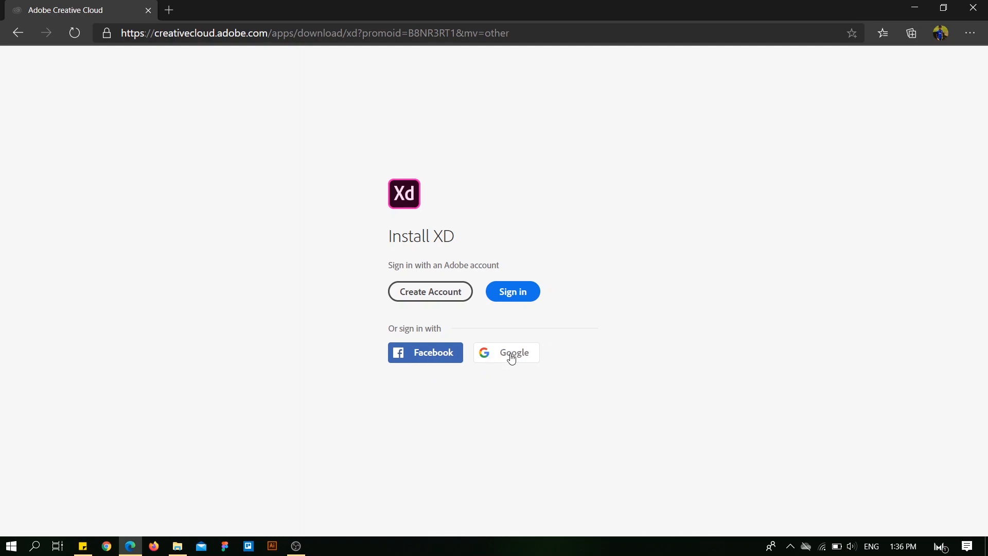
Sign in to Adobe with the Google account and allow the site to open the Creative Cloud Desktop App.
{"action": "left_click", "coordinate": [512, 357]}
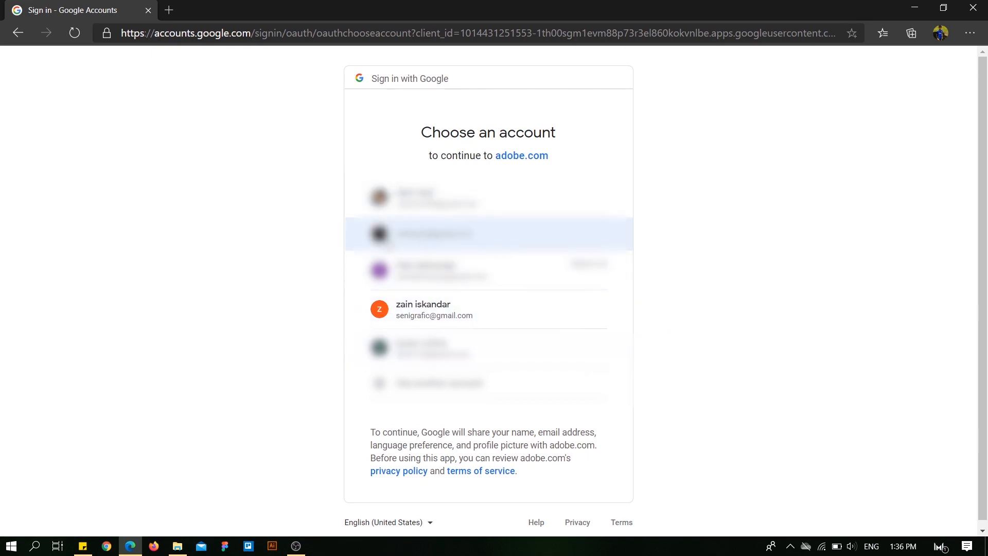
{"action": "left_click", "coordinate": [463, 234]}
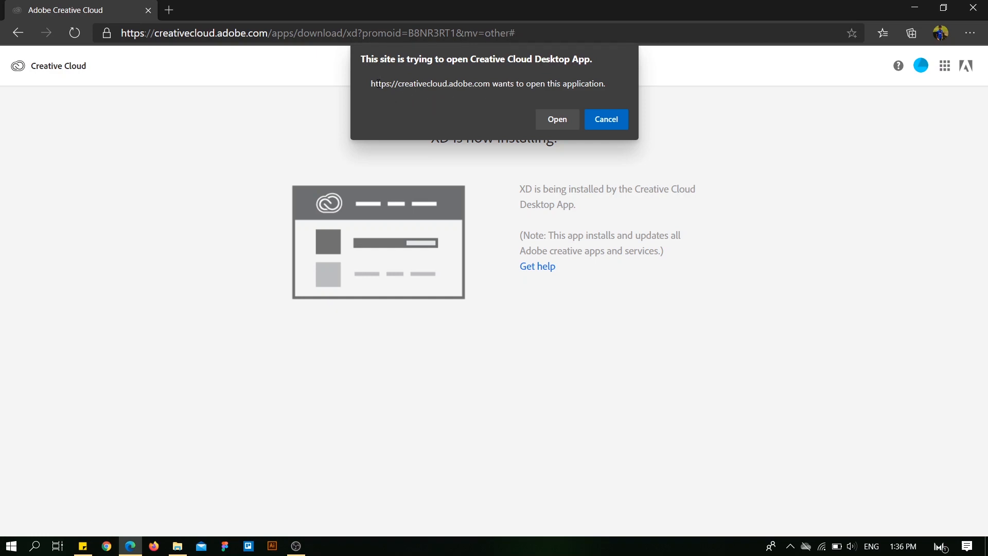
{"action": "left_click_drag", "start_coordinate": [398, 85], "coordinate": [482, 83]}
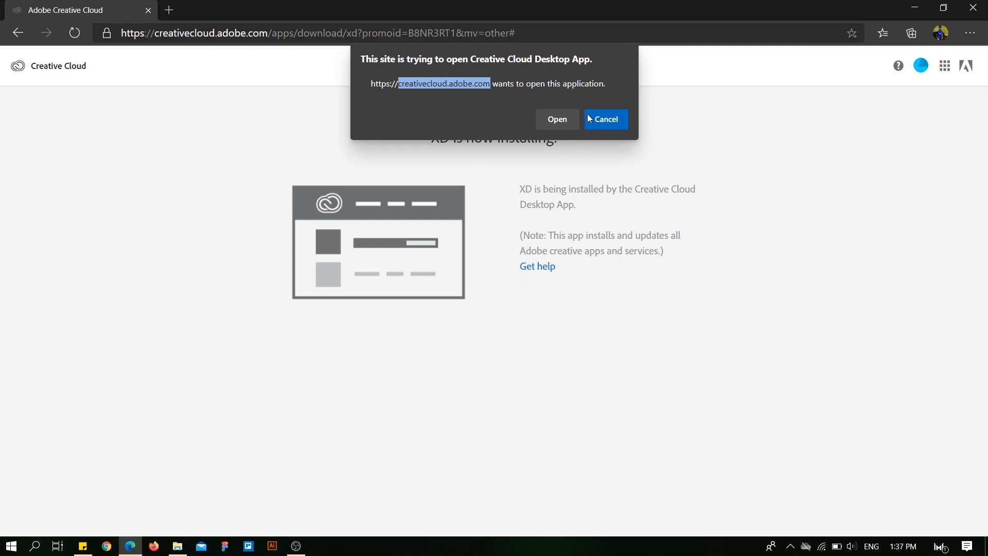
{"action": "left_click", "coordinate": [551, 120]}
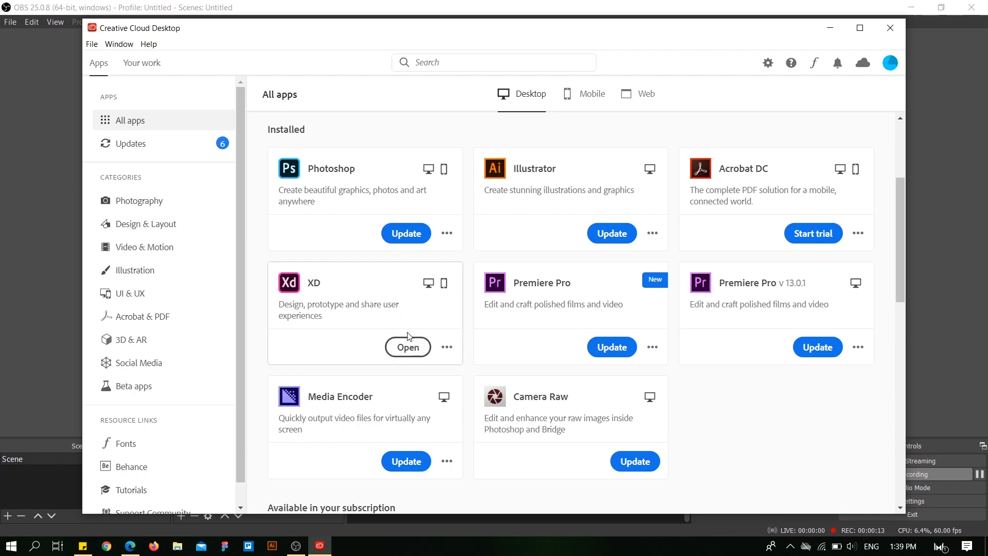
Launch XD from Creative Cloud Desktop, maximize its window, and create a new Web 1920 design (1920 × 1080 px).
{"action": "left_click", "coordinate": [408, 346]}
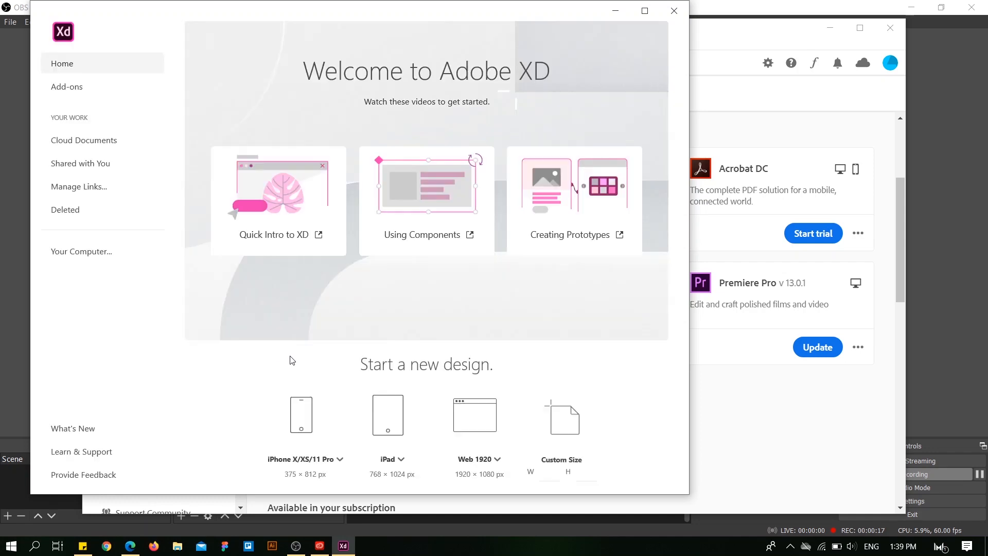
{"action": "left_click", "coordinate": [645, 10]}
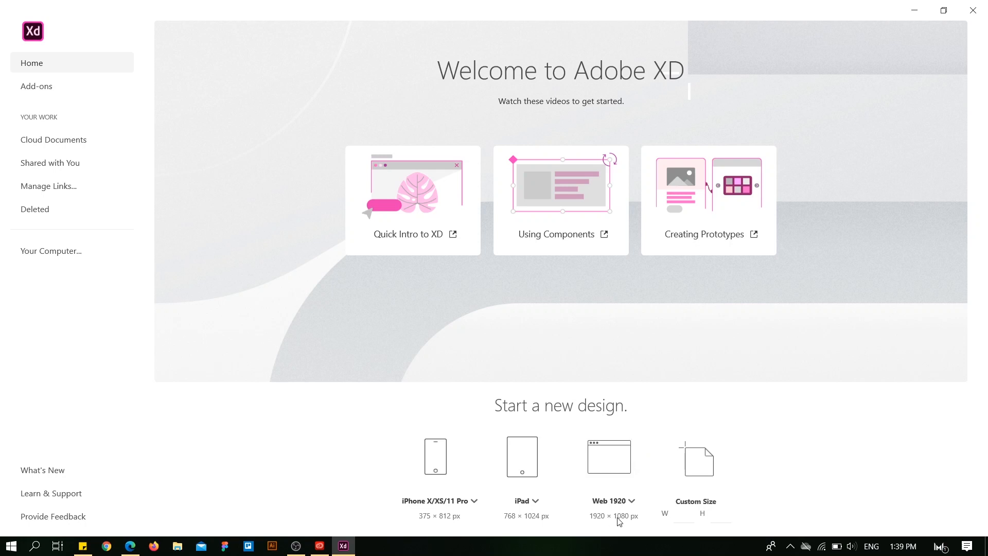
{"action": "left_click", "coordinate": [619, 467]}
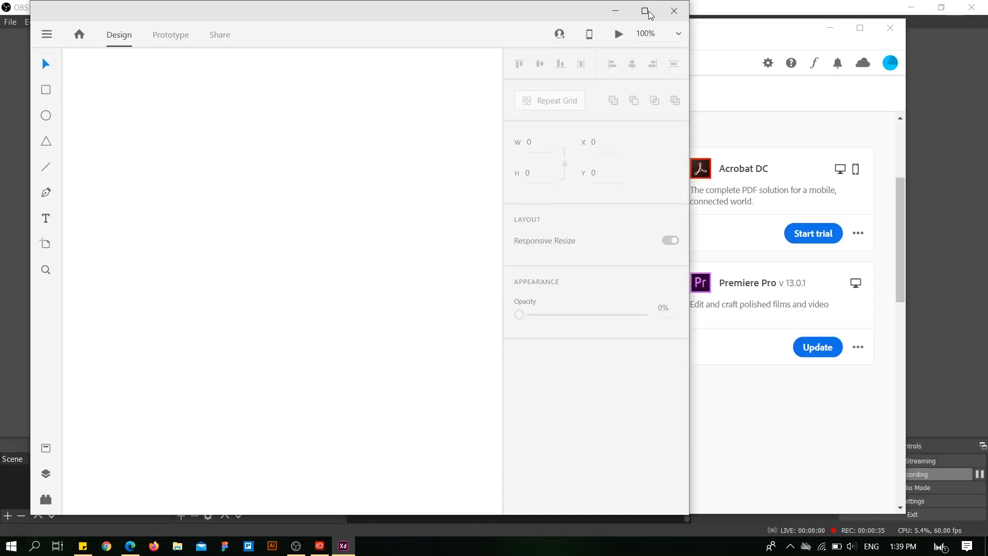
{"action": "left_click", "coordinate": [645, 12]}
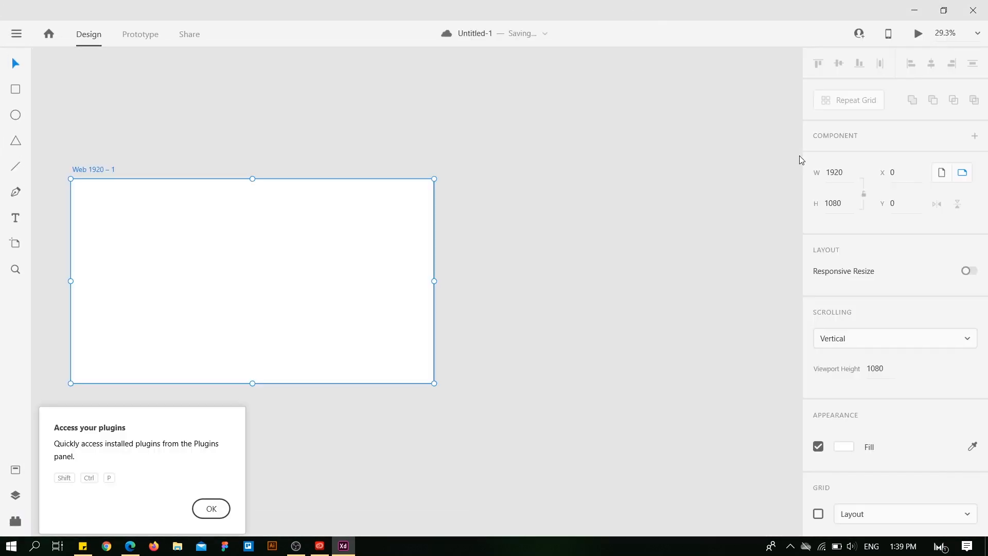
{"action": "left_click", "coordinate": [105, 107]}
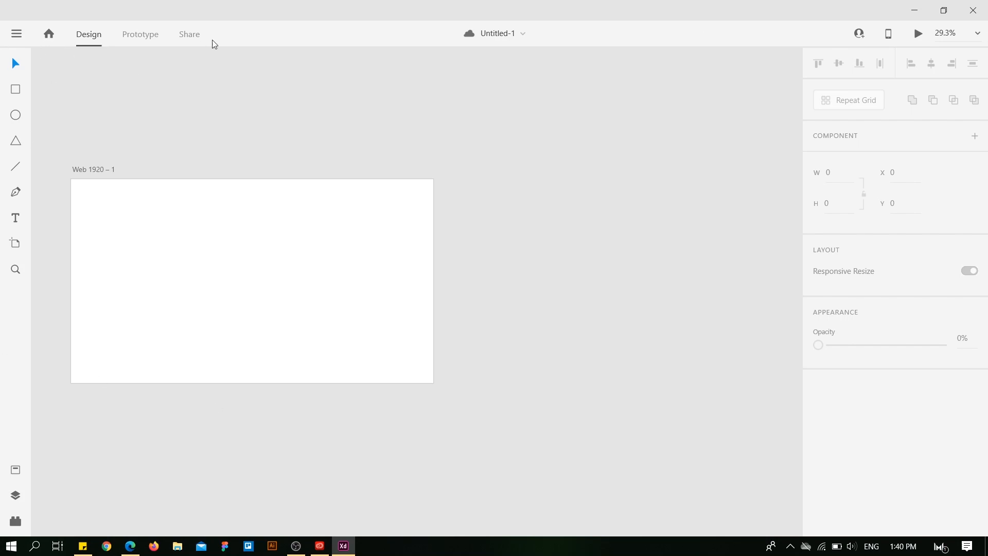
{"action": "key", "text": "alt"}
{"action": "key", "text": "alt"}
{"action": "left_click", "coordinate": [17, 36]}
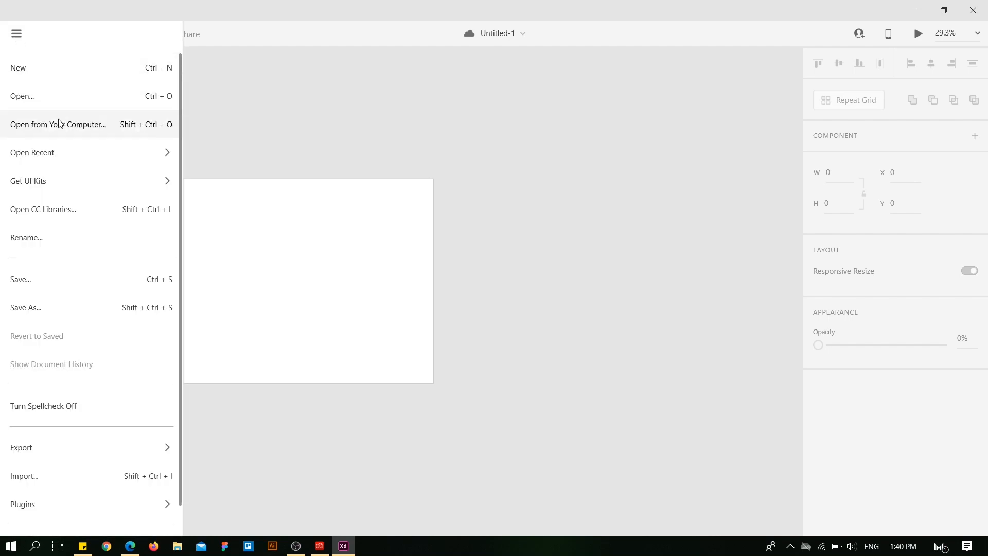
{"action": "mouse_move", "coordinate": [93, 447]}
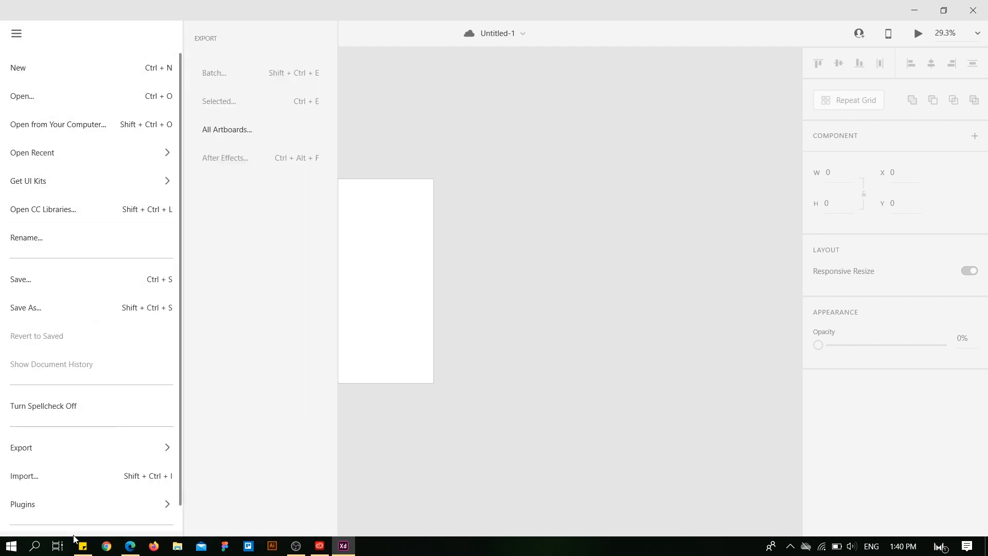
{"action": "scroll", "coordinate": [93, 458], "scroll_direction": "down", "scroll_amount": 1}
{"action": "scroll", "coordinate": [93, 455], "scroll_direction": "up", "scroll_amount": 1}
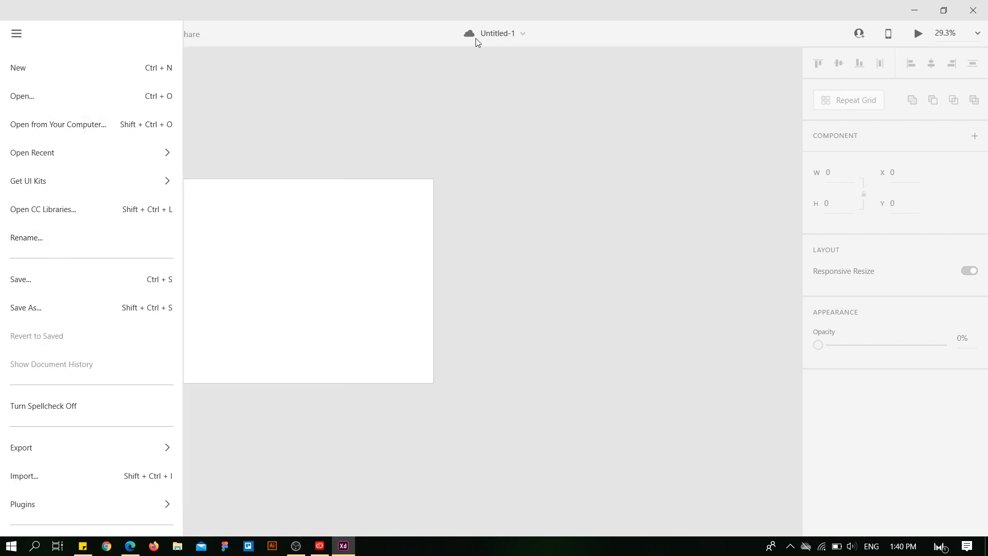
{"action": "left_click", "coordinate": [294, 125]}
{"action": "left_click", "coordinate": [23, 37]}
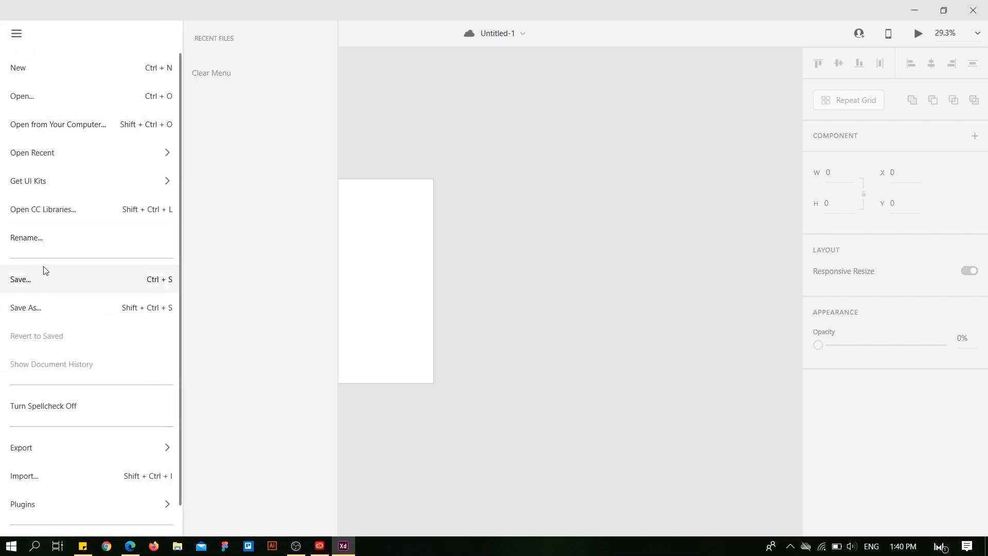
{"action": "left_click", "coordinate": [46, 238]}
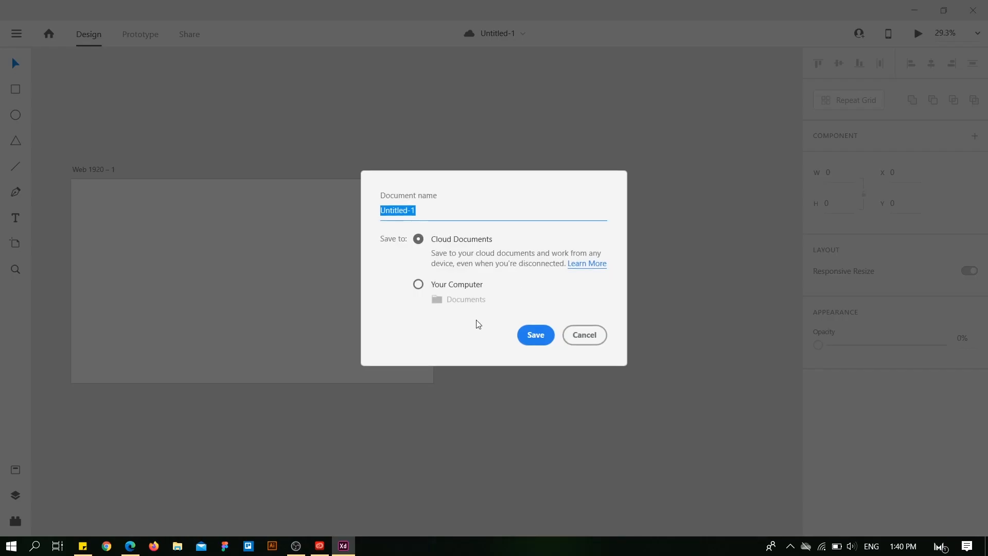
{"action": "left_click", "coordinate": [585, 336]}
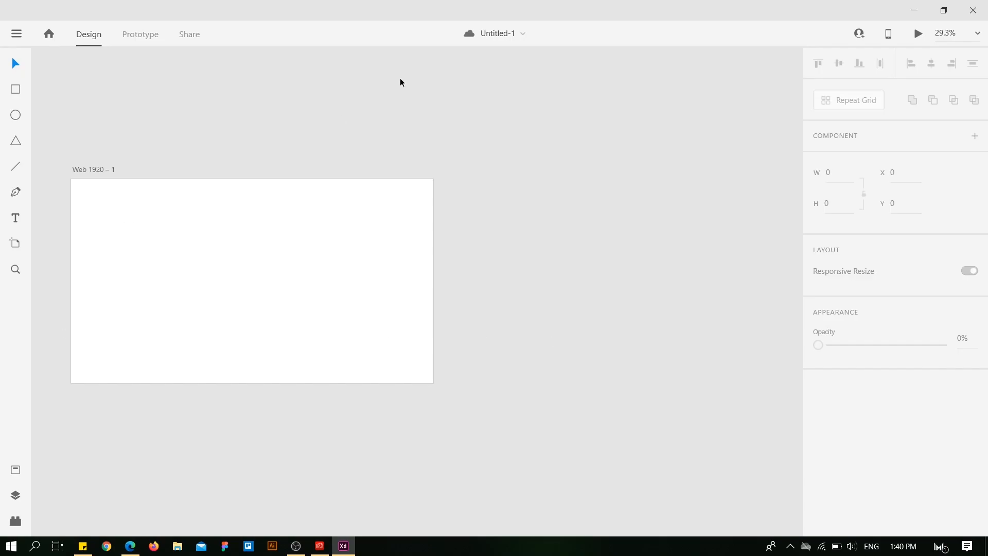
Save the document as "Tutorial 1" to Cloud Documents.
{"action": "left_click", "coordinate": [501, 36]}
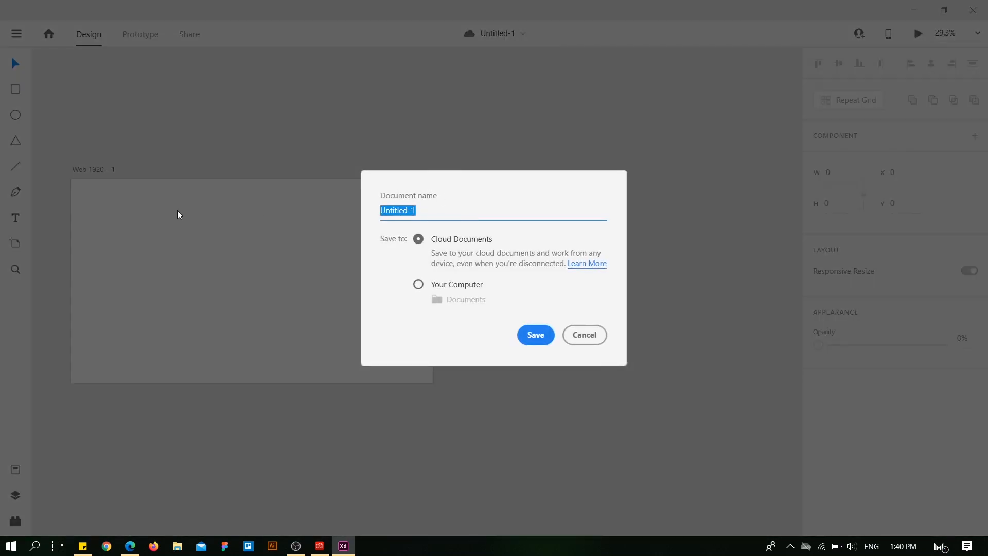
{"action": "type", "text": "Tutorial 1"}
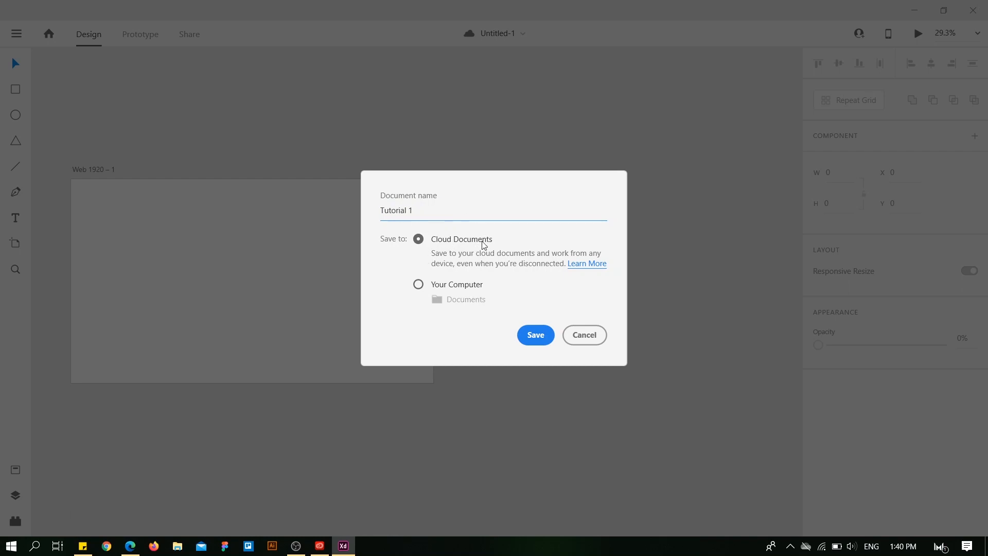
{"action": "left_click", "coordinate": [418, 285]}
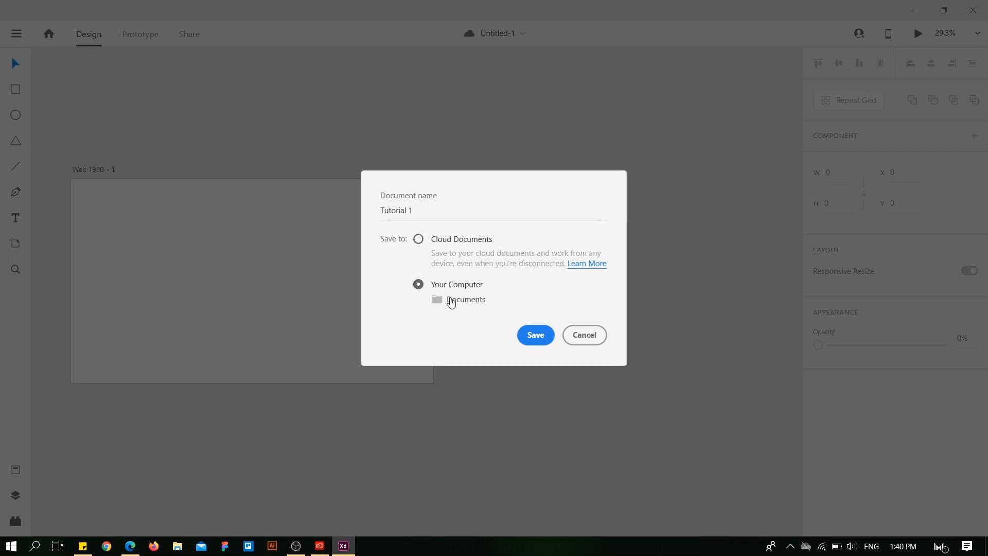
{"action": "left_click", "coordinate": [462, 304]}
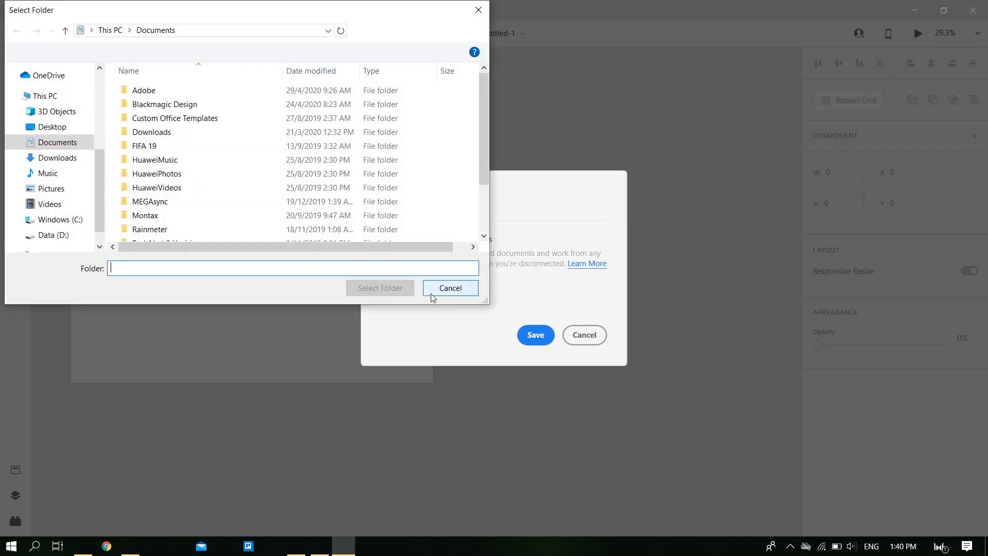
{"action": "left_click", "coordinate": [450, 288]}
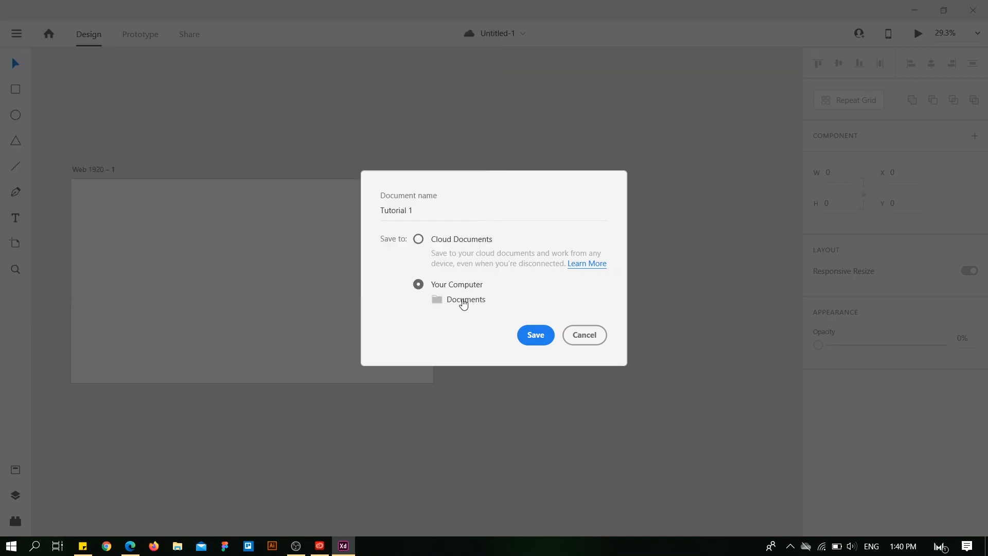
{"action": "left_click", "coordinate": [419, 240]}
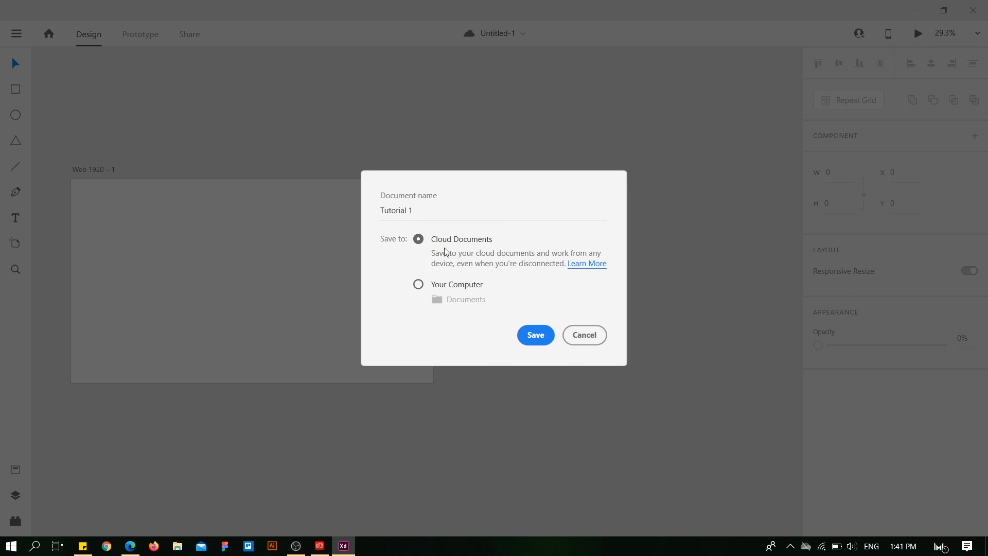
{"action": "left_click", "coordinate": [542, 336]}
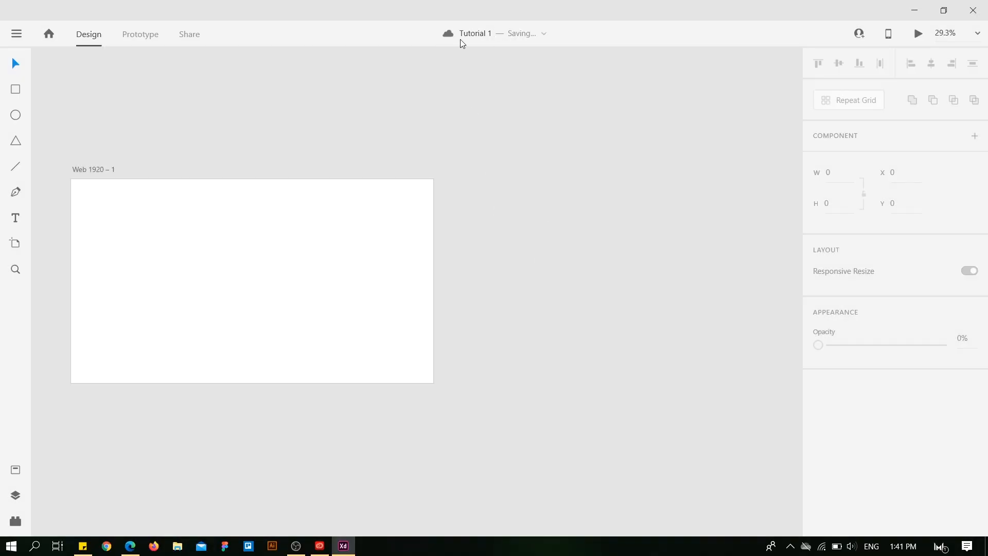
Draw a rectangle about 317 × 338 px in the upper-left area of the Web 1920 artboard.
{"action": "left_click", "coordinate": [18, 39]}
{"action": "left_click", "coordinate": [18, 35]}
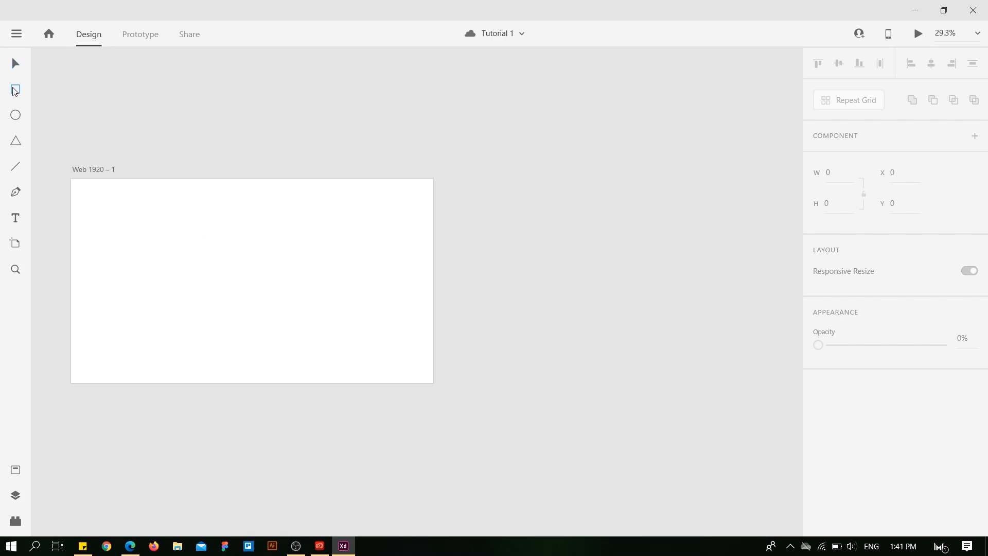
{"action": "mouse_move", "coordinate": [132, 218]}
{"action": "left_mouse_down"}
{"action": "mouse_move", "coordinate": [206, 287]}
{"action": "mouse_move", "coordinate": [179, 245]}
{"action": "mouse_move", "coordinate": [168, 245]}
{"action": "mouse_move", "coordinate": [194, 269]}
{"action": "mouse_move", "coordinate": [190, 280]}
{"action": "left_mouse_up"}
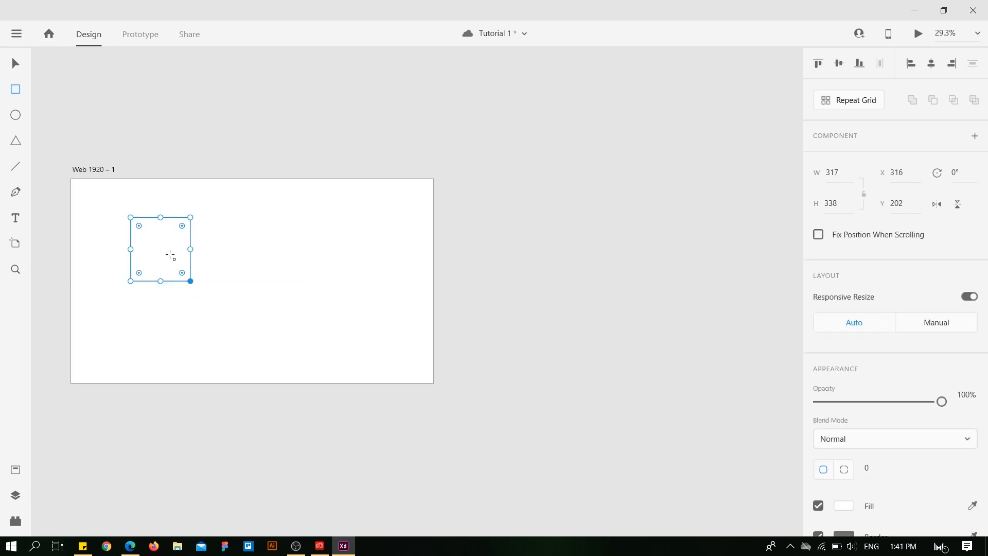
Move the rectangle right and resize it to about 404 × 319 px at X 556, Y 221.
{"action": "left_click", "coordinate": [20, 67]}
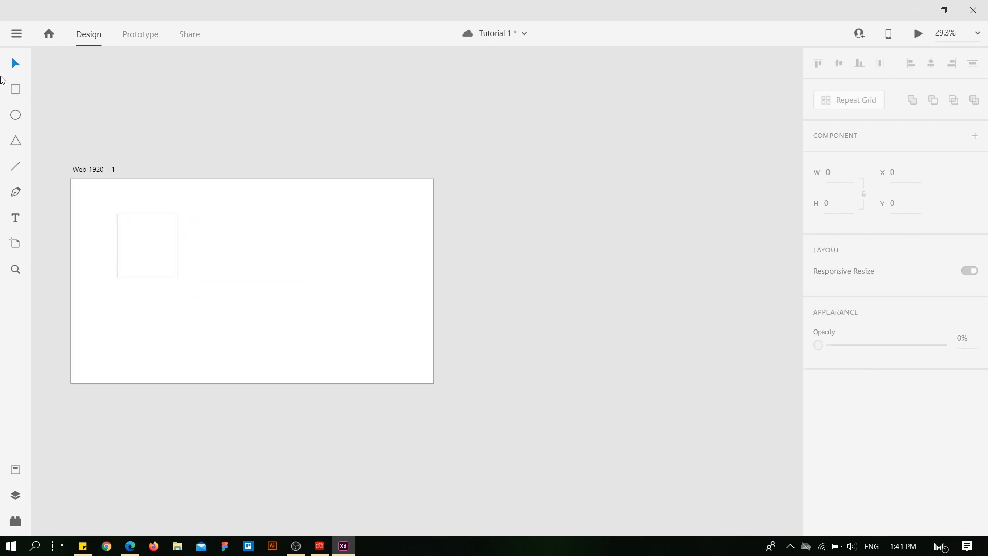
{"action": "left_click_drag", "start_coordinate": [145, 245], "coordinate": [252, 251]}
{"action": "left_click", "coordinate": [239, 260]}
{"action": "left_click", "coordinate": [231, 259]}
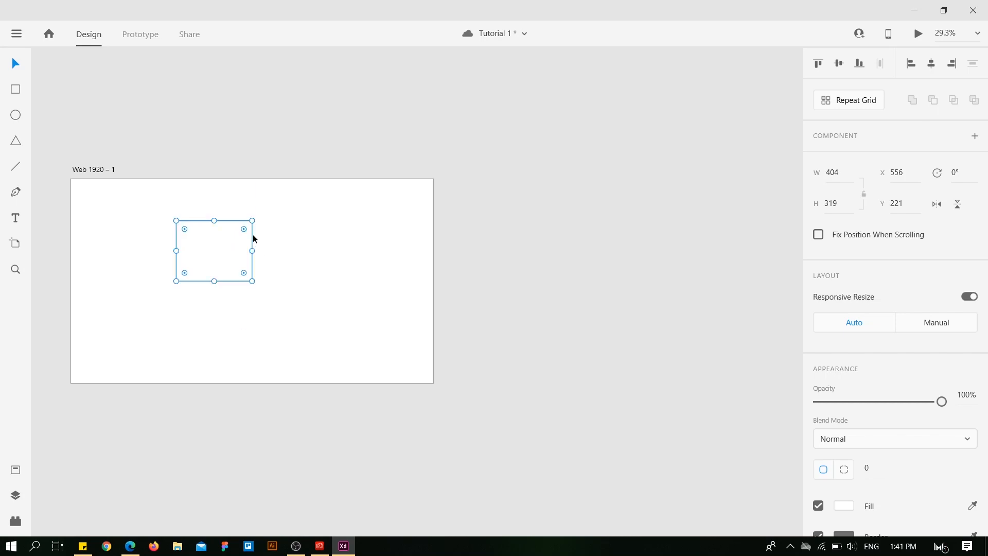
{"action": "left_click", "coordinate": [225, 208]}
Round the rectangle's corners to a radius of about 42, and return them to 0.
{"action": "left_click", "coordinate": [220, 235]}
{"action": "mouse_move", "coordinate": [245, 232]}
{"action": "left_mouse_down"}
{"action": "mouse_move", "coordinate": [236, 238]}
{"action": "mouse_move", "coordinate": [248, 222]}
{"action": "left_mouse_up"}
{"action": "scroll", "coordinate": [185, 225], "scroll_direction": "up", "scroll_amount": 3}
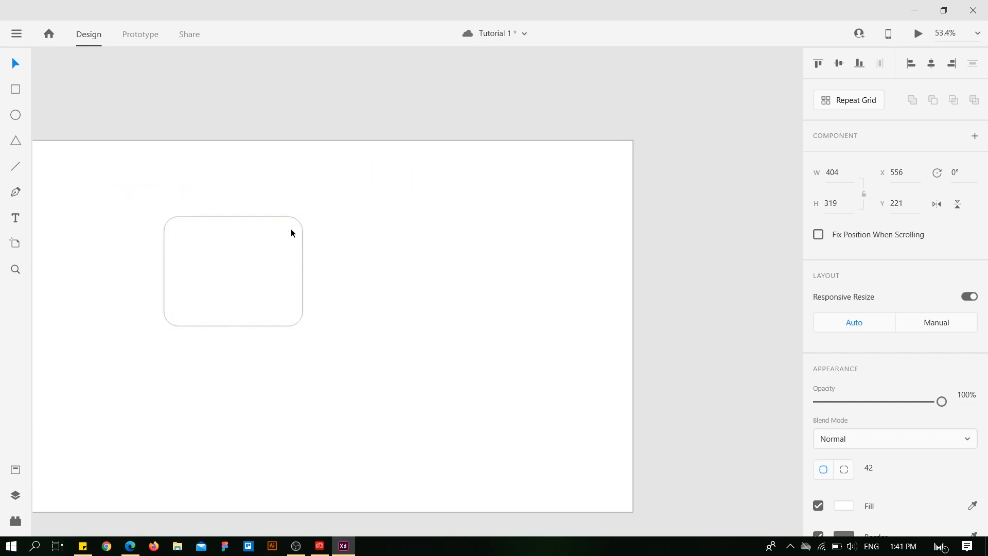
{"action": "scroll", "coordinate": [291, 233], "scroll_direction": "up", "scroll_amount": 1}
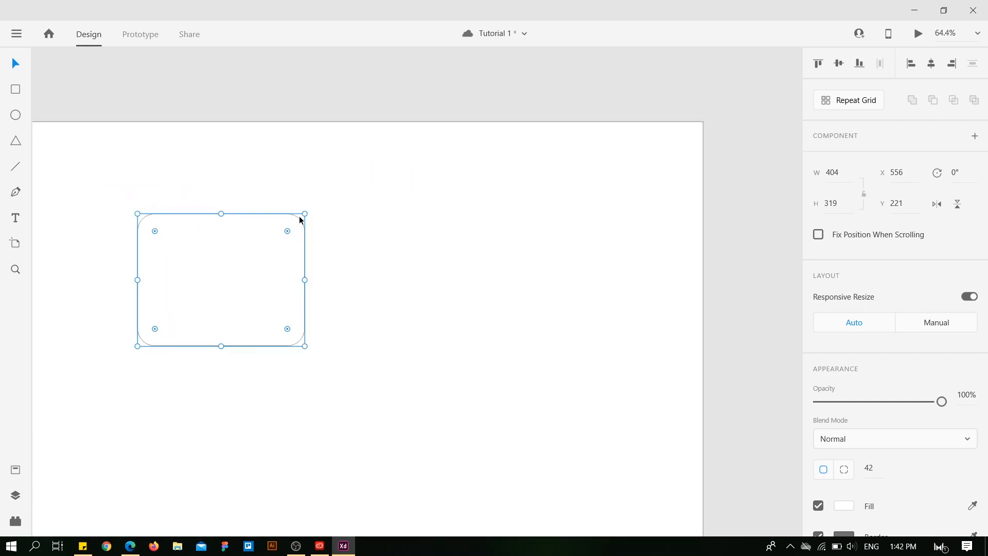
{"action": "left_click_drag", "start_coordinate": [289, 235], "coordinate": [329, 208]}
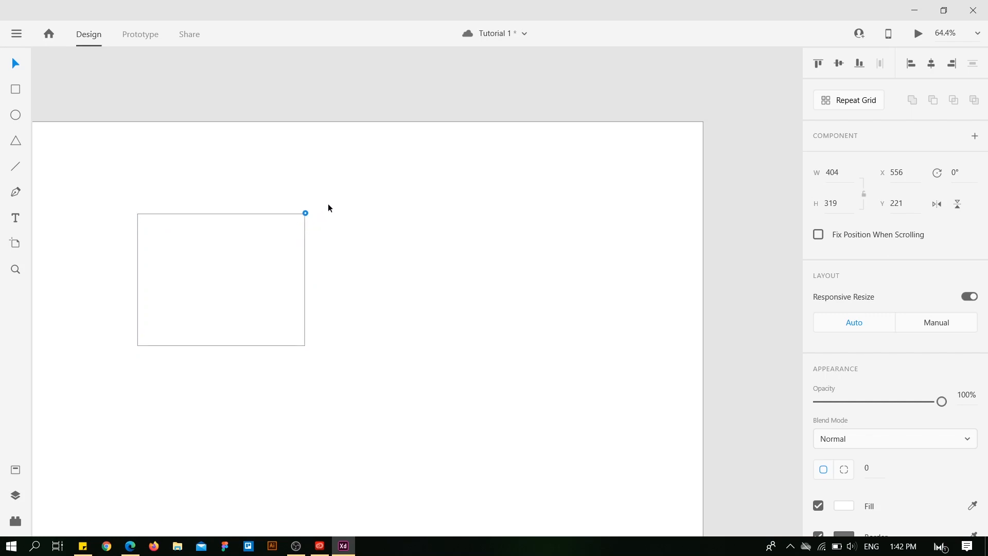
Round the rectangle's corners fully to a radius of about 160, and restore the square corners.
{"action": "left_click", "coordinate": [297, 217]}
{"action": "left_click_drag", "start_coordinate": [297, 222], "coordinate": [207, 322]}
{"action": "left_click", "coordinate": [362, 234]}
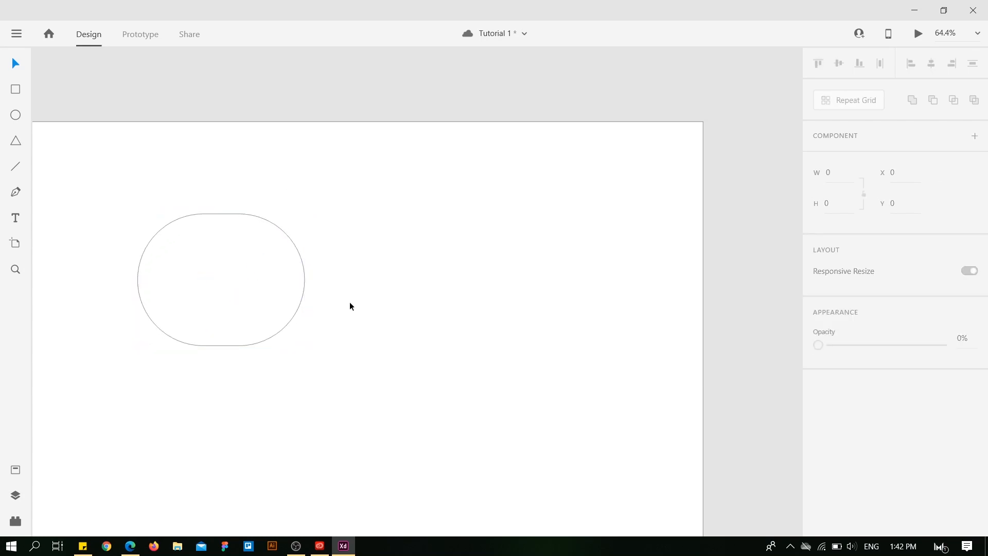
{"action": "left_click", "coordinate": [272, 247]}
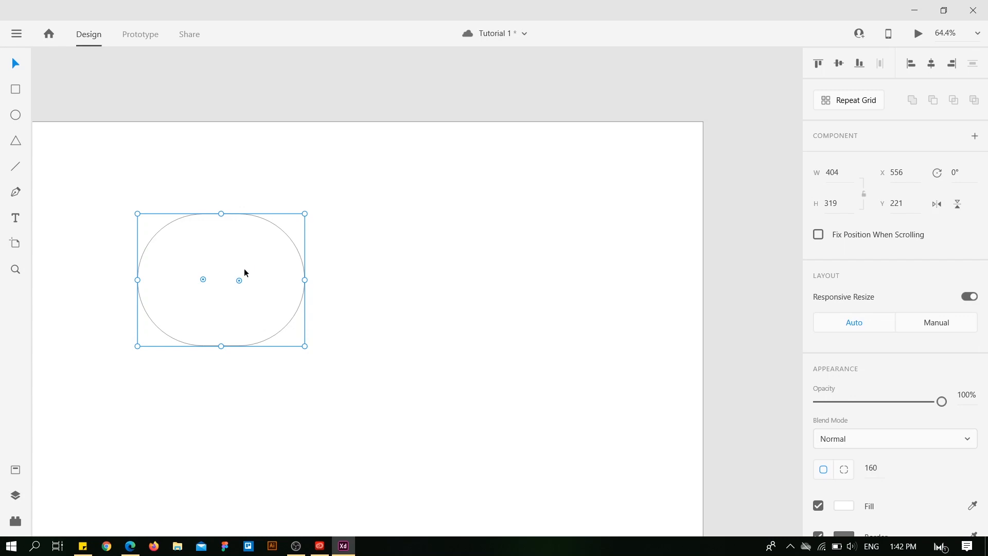
{"action": "left_click_drag", "start_coordinate": [239, 280], "coordinate": [330, 191]}
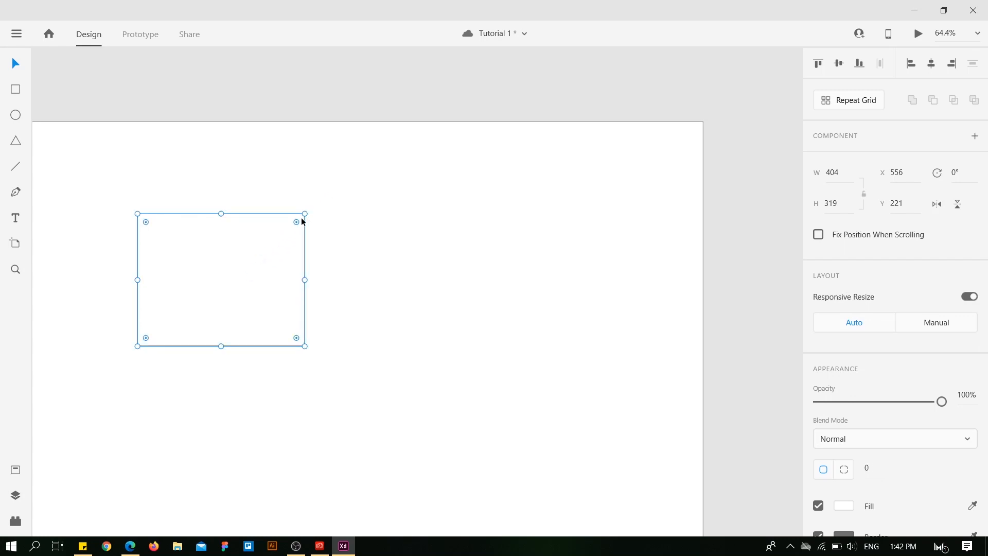
{"action": "left_click", "coordinate": [66, 147]}
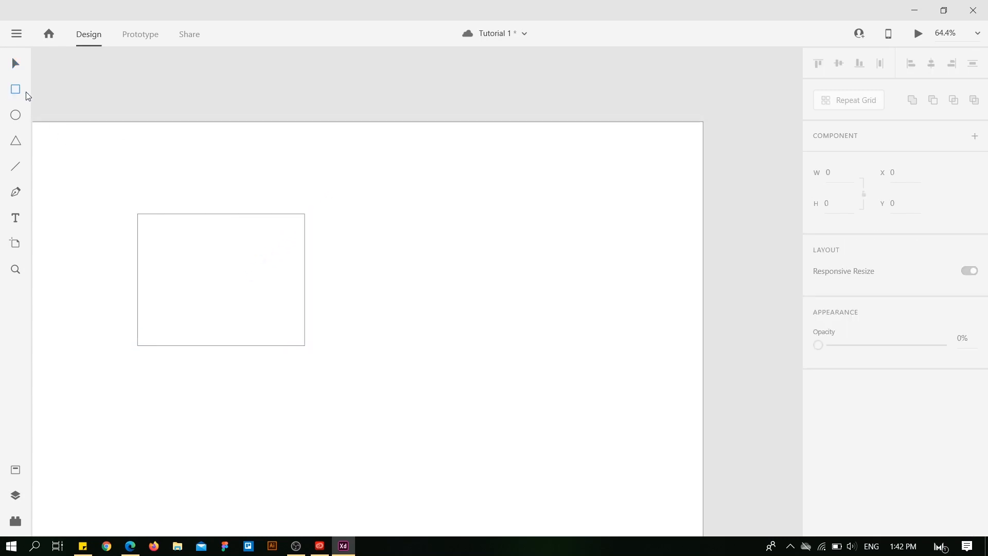
Draw an ellipse about 324 × 330 px right of the rectangle and a triangle about 267 × 330 px right of the ellipse.
{"action": "left_click", "coordinate": [15, 115]}
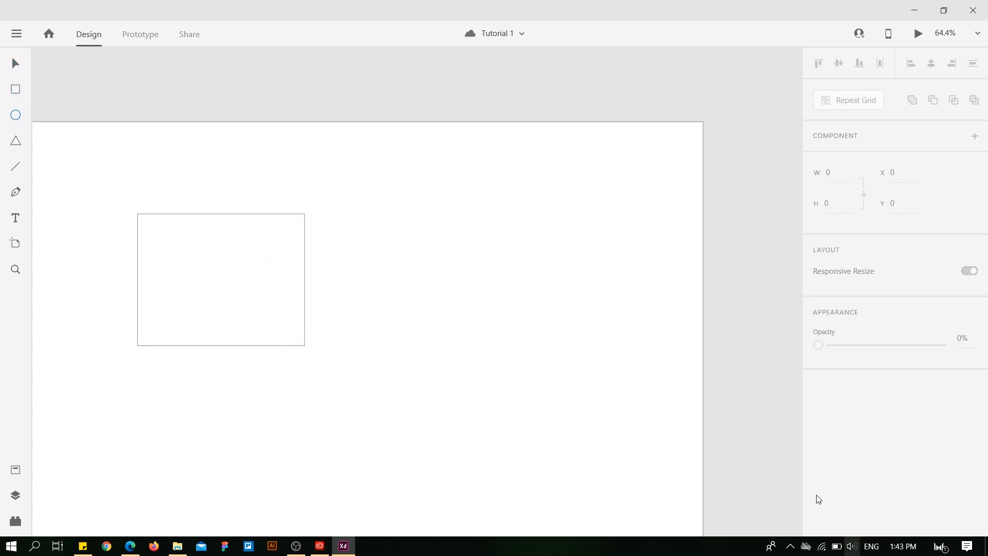
{"action": "left_click", "coordinate": [13, 120]}
{"action": "left_click_drag", "start_coordinate": [864, 404], "coordinate": [888, 481]}
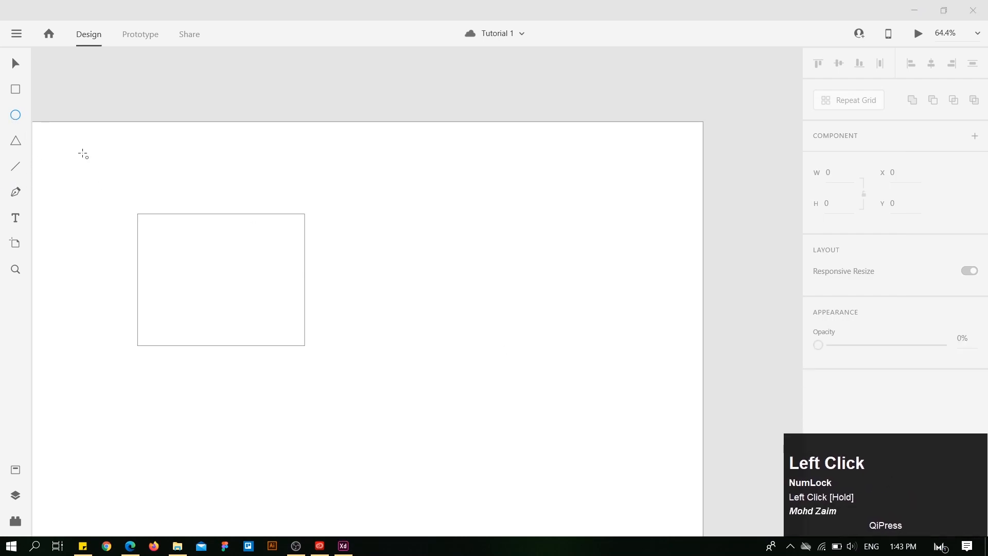
{"action": "mouse_move", "coordinate": [343, 208]}
{"action": "left_mouse_down"}
{"action": "mouse_move", "coordinate": [397, 344]}
{"action": "mouse_move", "coordinate": [432, 346]}
{"action": "mouse_move", "coordinate": [367, 345]}
{"action": "mouse_move", "coordinate": [443, 333]}
{"action": "mouse_move", "coordinate": [435, 320]}
{"action": "mouse_move", "coordinate": [505, 336]}
{"action": "mouse_move", "coordinate": [476, 333]}
{"action": "mouse_move", "coordinate": [478, 345]}
{"action": "left_mouse_up"}
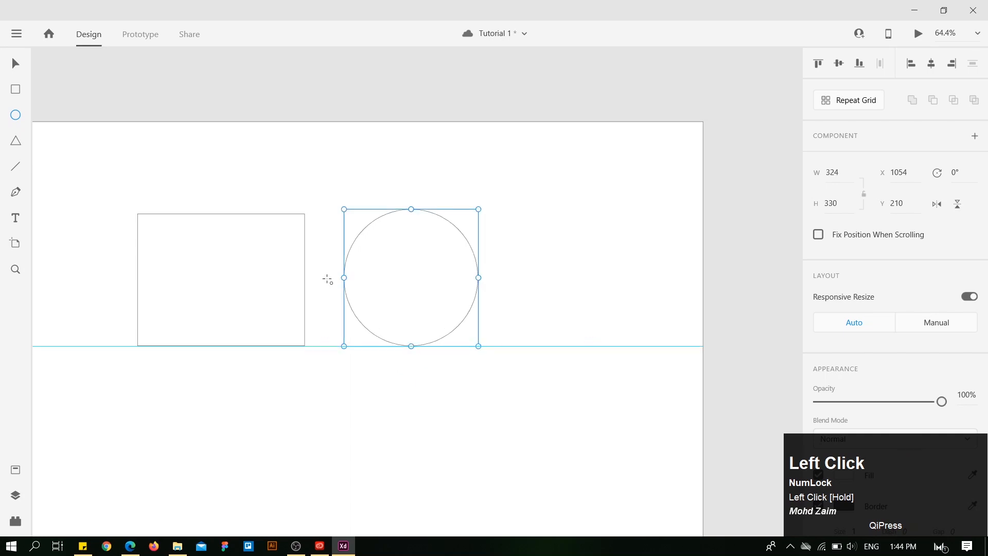
{"action": "left_click", "coordinate": [16, 143]}
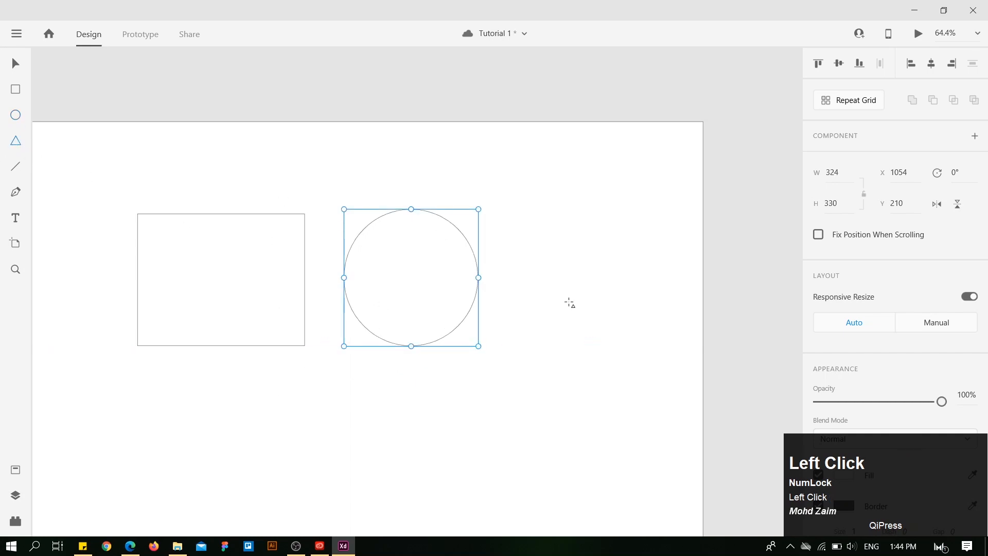
{"action": "left_click_drag", "start_coordinate": [509, 209], "coordinate": [620, 345]}
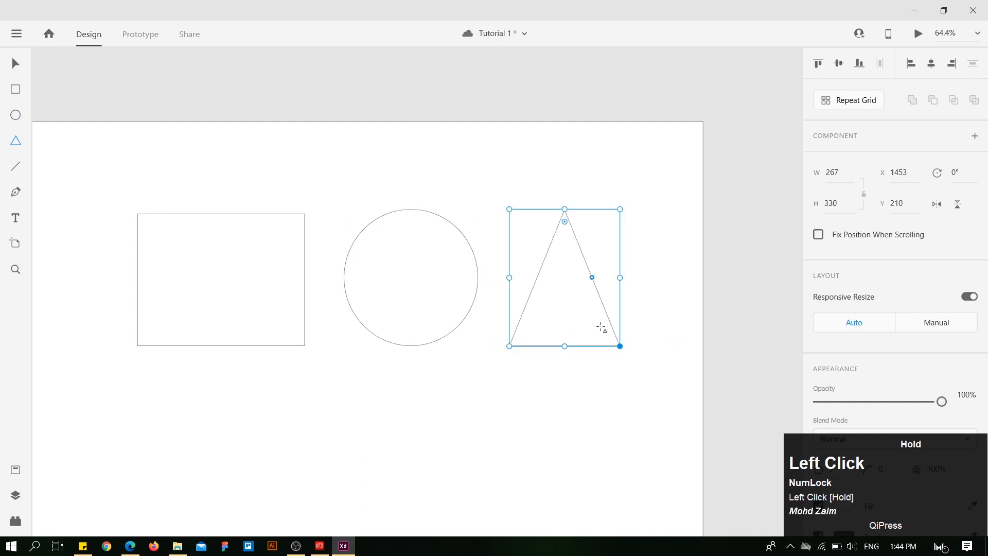
Draw a nearly horizontal line about 422 px long just above the rectangle.
{"action": "left_click", "coordinate": [17, 166]}
{"action": "left_click_drag", "start_coordinate": [130, 187], "coordinate": [305, 184]}
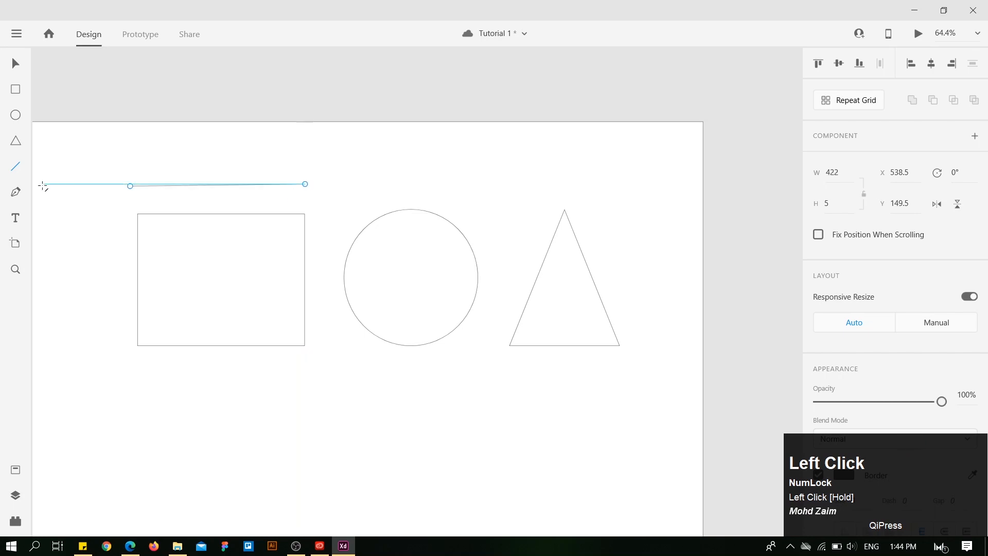
Draw a closed four-point shape below the ellipse with the Pen tool, with a curved upper edge and a notched lower edge.
{"action": "left_click", "coordinate": [15, 194]}
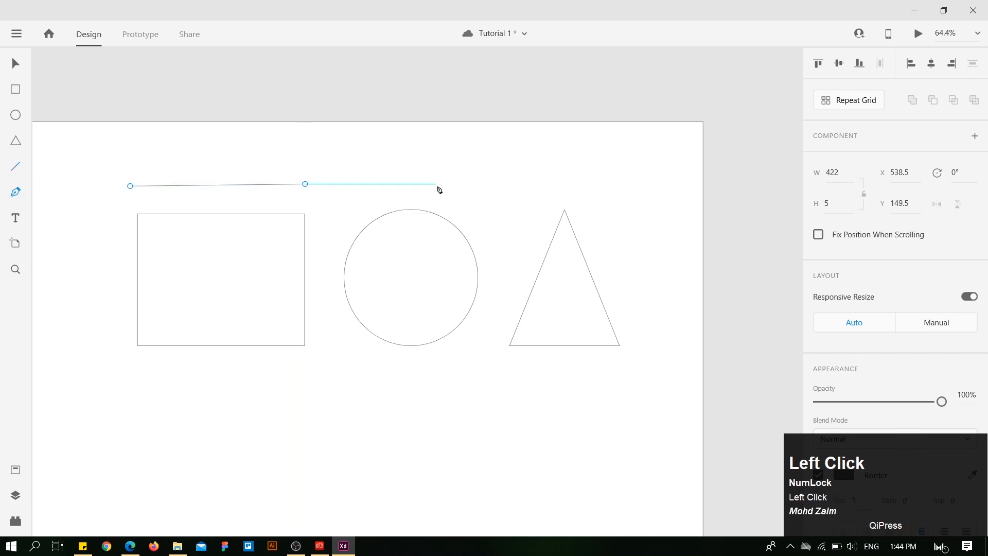
{"action": "left_click", "coordinate": [482, 413]}
{"action": "left_click_drag", "start_coordinate": [362, 364], "coordinate": [278, 390]}
{"action": "left_click_drag", "start_coordinate": [297, 444], "coordinate": [320, 448]}
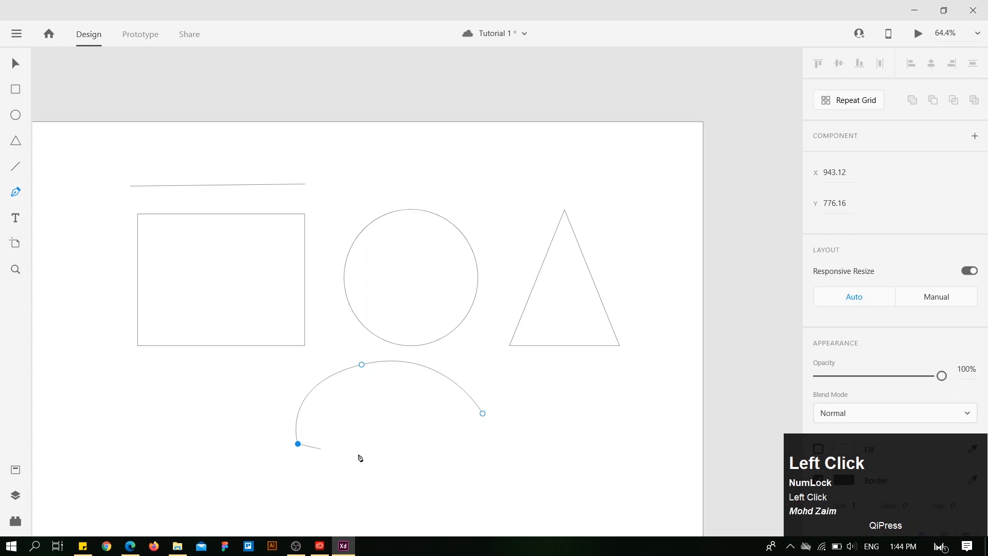
{"action": "left_click", "coordinate": [350, 404]}
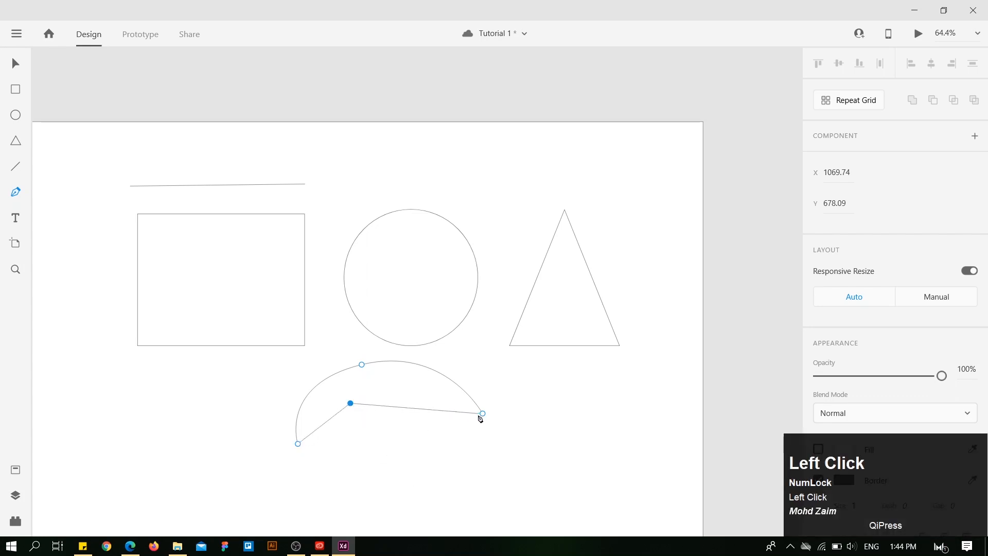
{"action": "left_click_drag", "start_coordinate": [482, 413], "coordinate": [472, 365]}
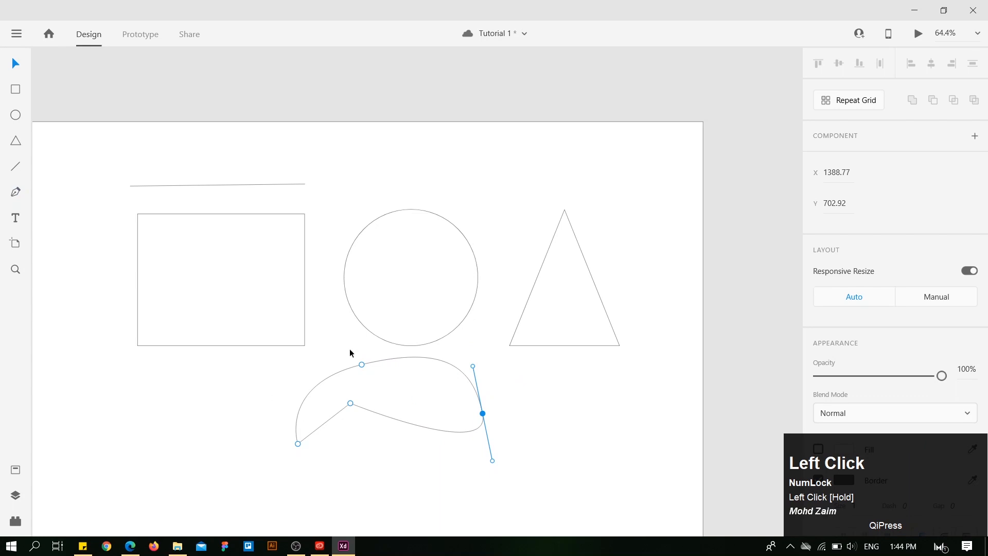
Draw a second closed Pen shape about 381 × 206 px below the rectangle, with straight left edges and a curved right side.
{"action": "left_click", "coordinate": [13, 191]}
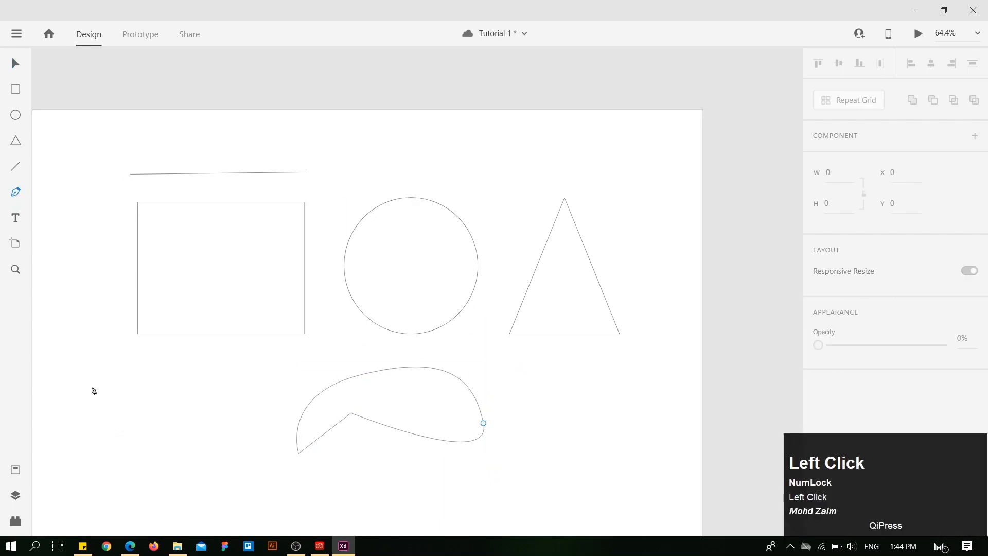
{"action": "left_click", "coordinate": [110, 392]}
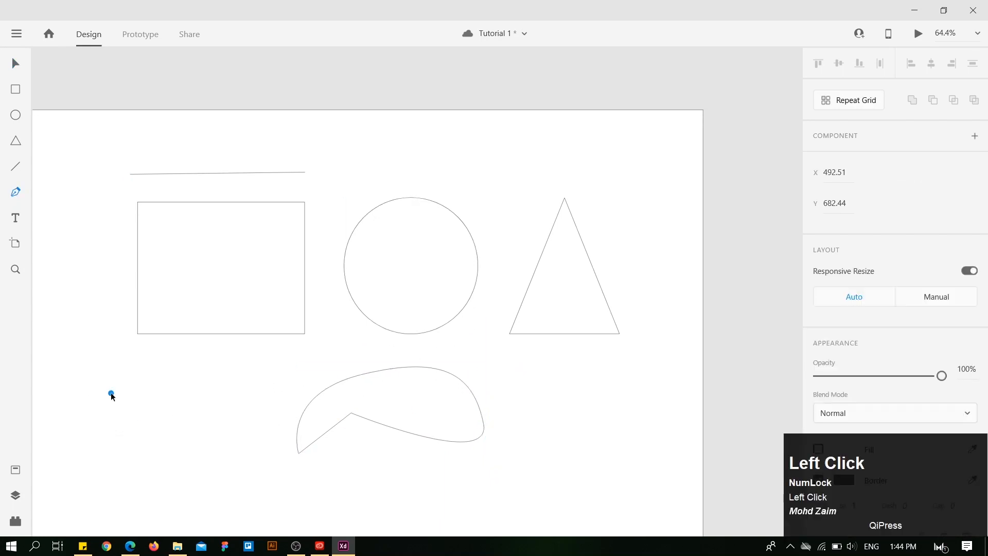
{"action": "left_click", "coordinate": [189, 356]}
{"action": "left_click_drag", "start_coordinate": [262, 392], "coordinate": [228, 432]}
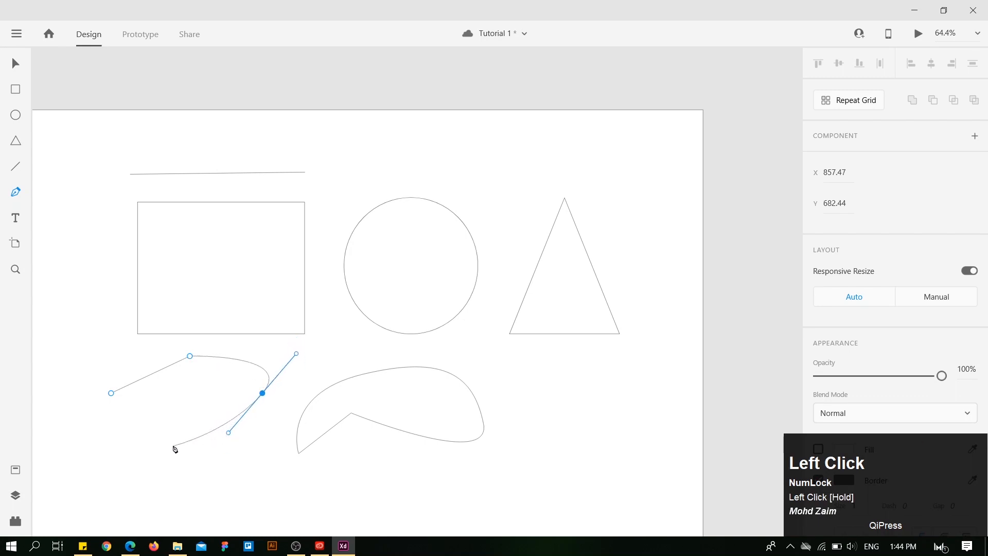
{"action": "left_click_drag", "start_coordinate": [183, 436], "coordinate": [165, 423]}
{"action": "left_click", "coordinate": [111, 393]}
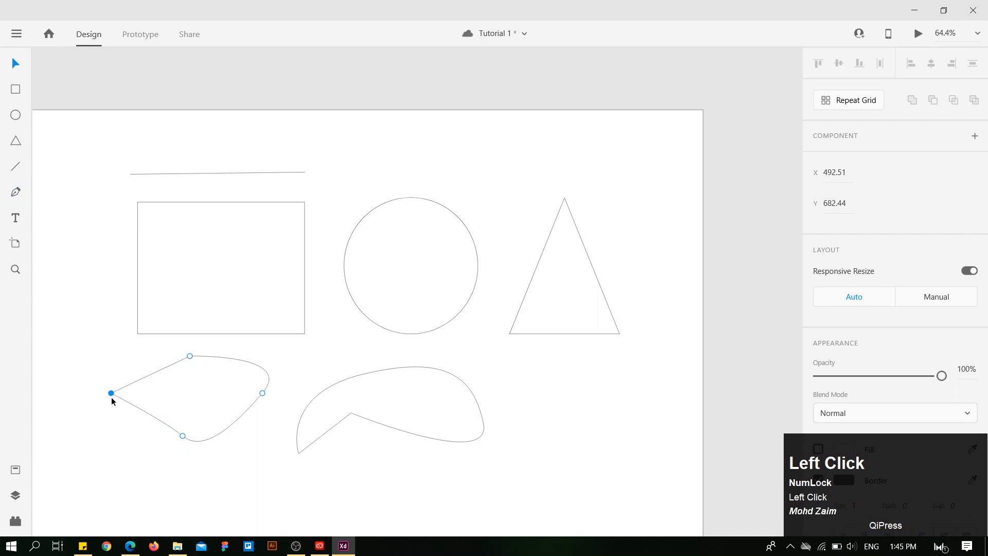
{"action": "left_click", "coordinate": [242, 462]}
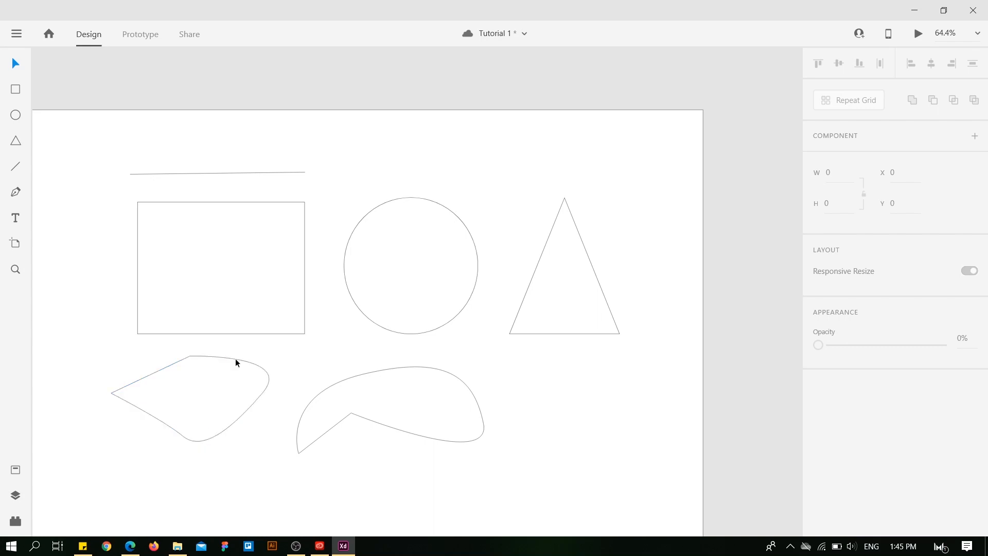
Reshape the Pen path below the rectangle by moving its left anchor inward, adding an anchor on the upper edge and forming a bump at the right.
{"action": "left_click", "coordinate": [258, 366]}
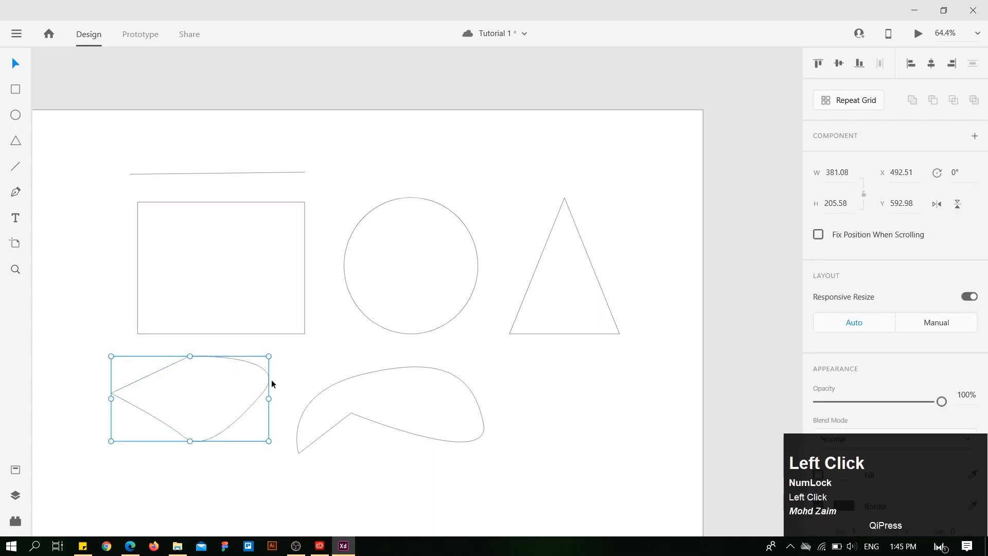
{"action": "double_click", "coordinate": [245, 409]}
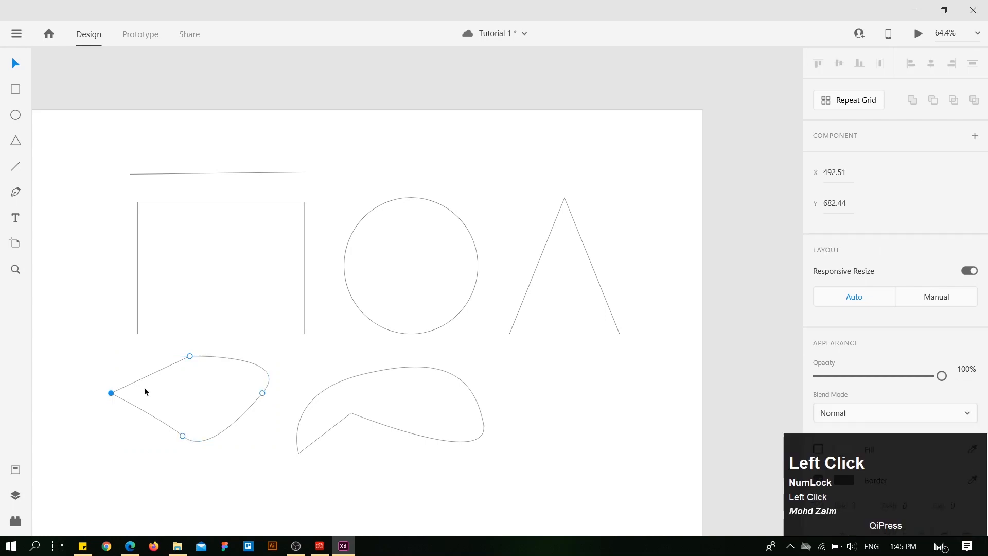
{"action": "left_click_drag", "start_coordinate": [110, 393], "coordinate": [191, 357]}
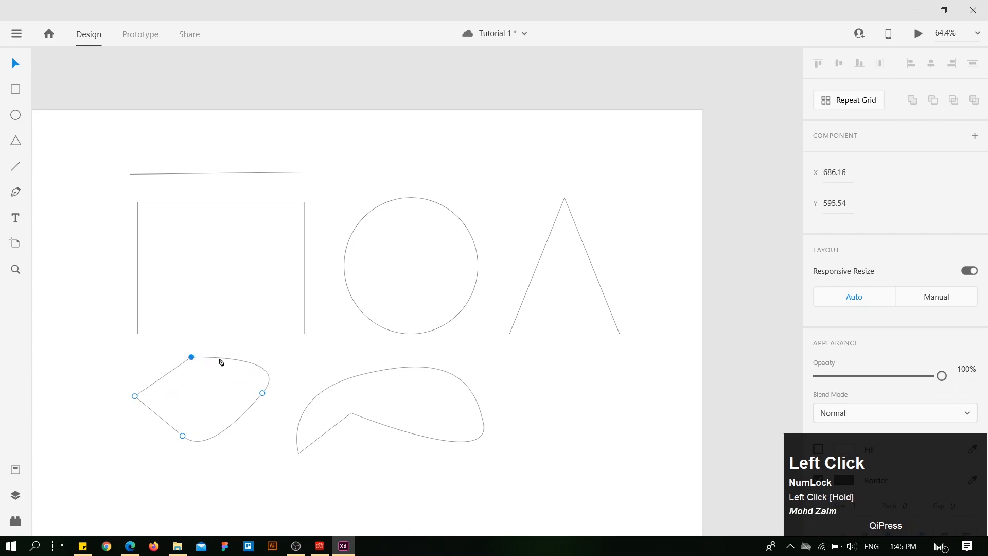
{"action": "left_click", "coordinate": [247, 362]}
{"action": "left_click_drag", "start_coordinate": [246, 363], "coordinate": [267, 338]}
{"action": "left_click", "coordinate": [266, 371]}
{"action": "left_click", "coordinate": [139, 478]}
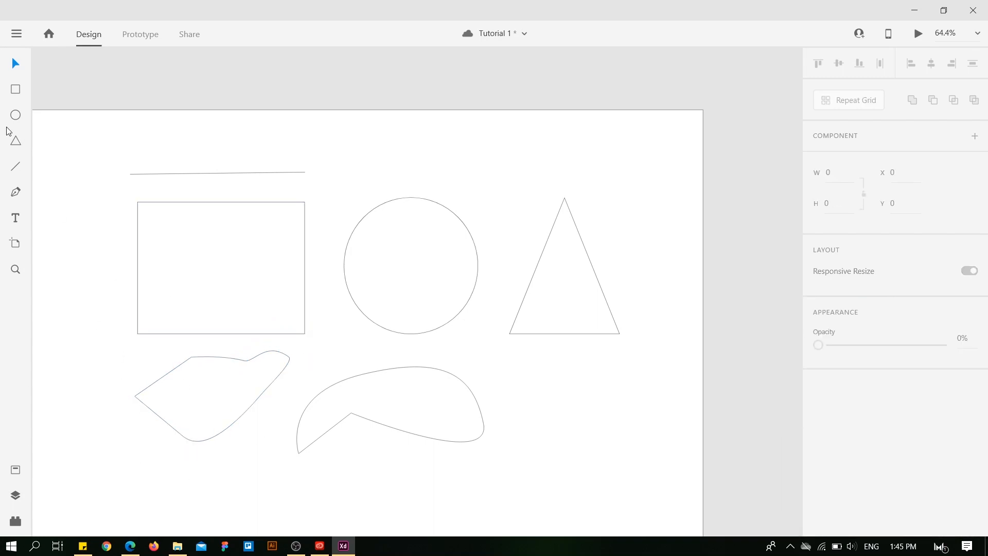
Add the text "abcdefg" below the first Pen shape under the rectangle.
{"action": "left_click", "coordinate": [16, 219]}
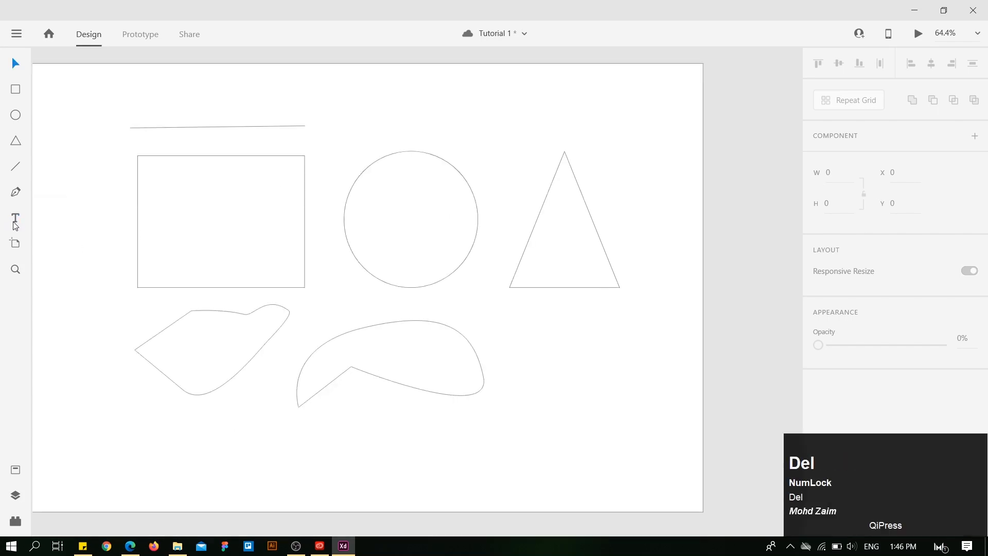
{"action": "left_click", "coordinate": [16, 221]}
{"action": "left_click", "coordinate": [147, 423]}
{"action": "type", "text": "a"}
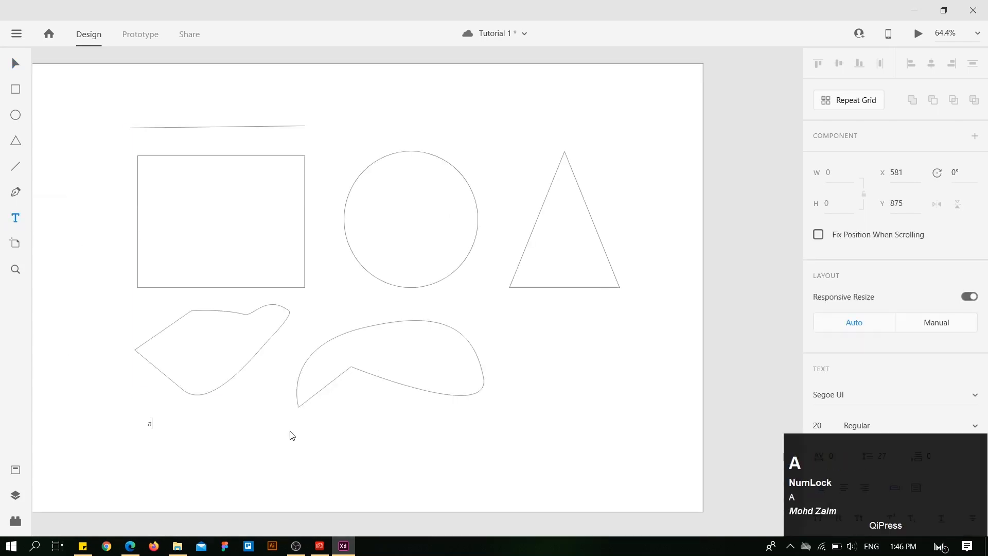
{"action": "type", "text": "bcdefg"}
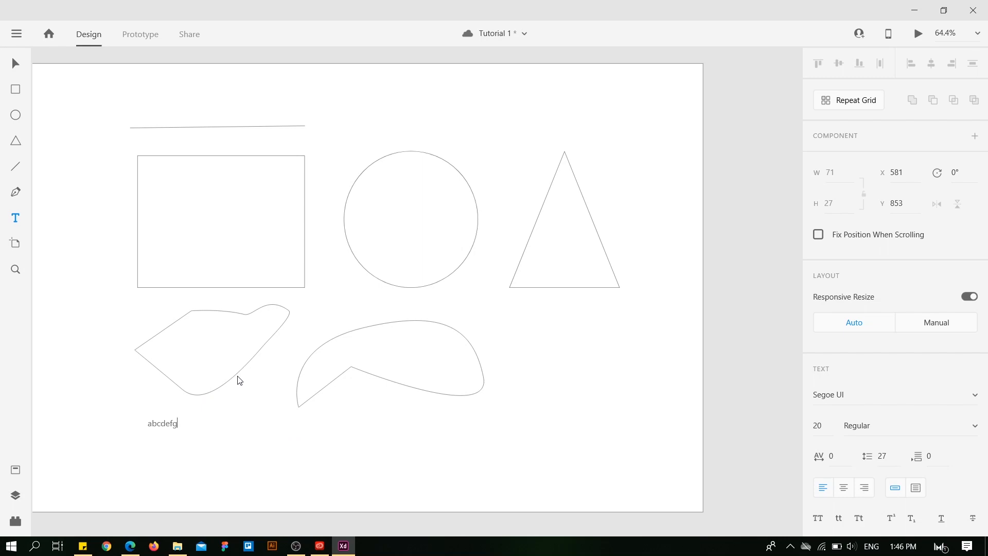
{"action": "key", "text": "Escape"}
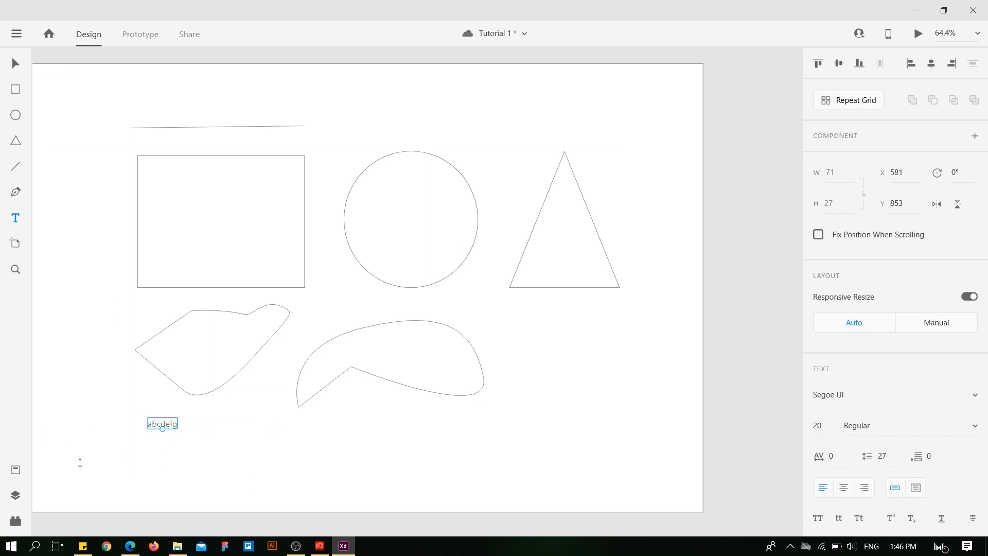
Add a second text object reading "abcdef" directly below "abcdefg".
{"action": "left_click", "coordinate": [149, 450]}
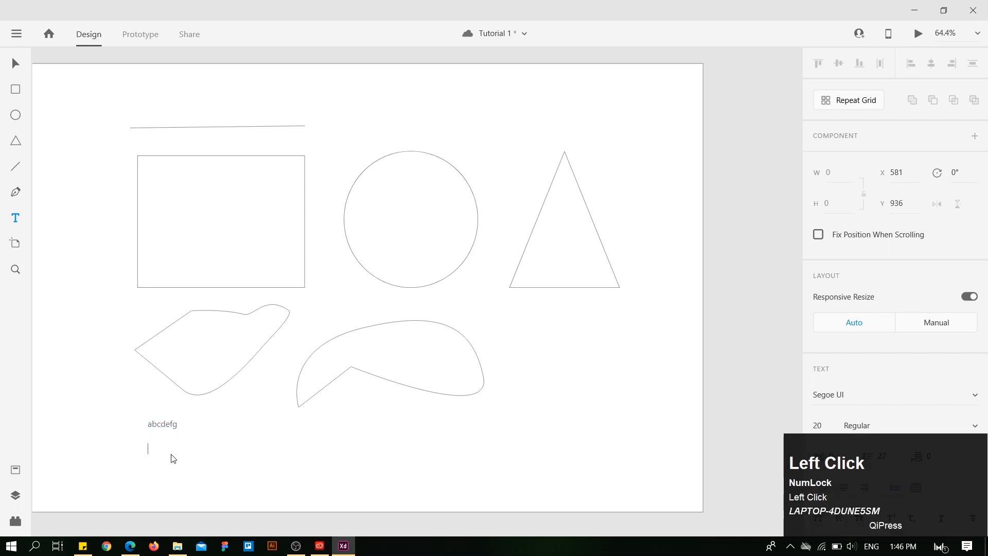
{"action": "type", "text": "abcd"}
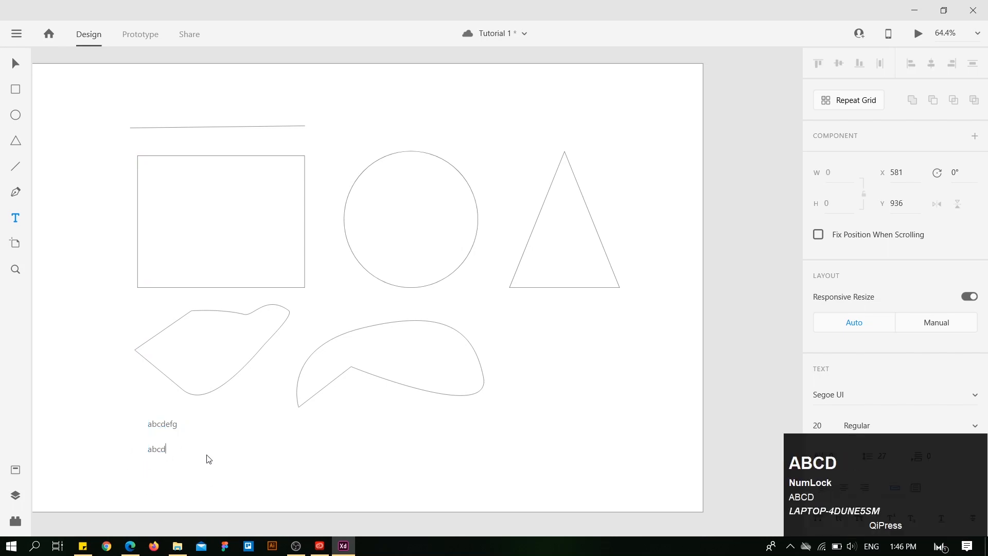
{"action": "type", "text": "ef"}
{"action": "key", "text": "Escape"}
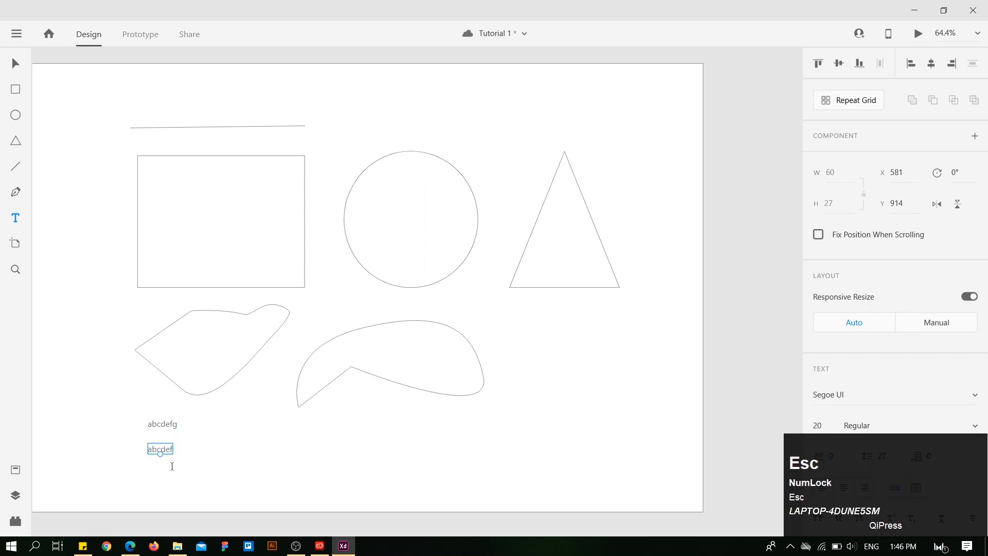
Move both text objects up and left to line up with the rectangle's left edge, placing "abcdef" at X 556, Y 884.
{"action": "left_click", "coordinate": [16, 64]}
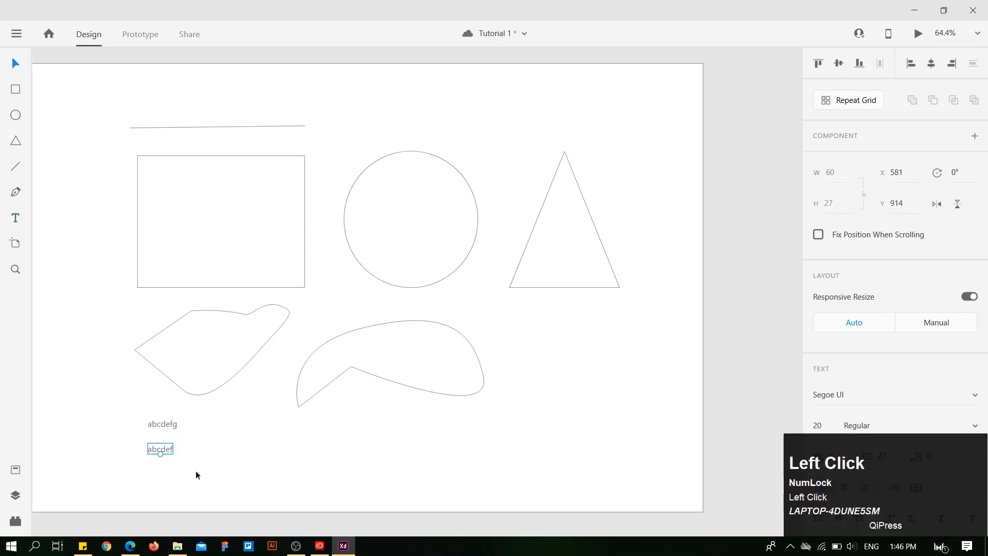
{"action": "left_click", "coordinate": [200, 441]}
{"action": "mouse_move", "coordinate": [169, 425]}
{"action": "left_mouse_down"}
{"action": "mouse_move", "coordinate": [196, 451]}
{"action": "mouse_move", "coordinate": [93, 415]}
{"action": "mouse_move", "coordinate": [170, 415]}
{"action": "mouse_move", "coordinate": [159, 415]}
{"action": "left_mouse_up"}
{"action": "left_click", "coordinate": [161, 451]}
{"action": "left_click_drag", "start_coordinate": [165, 448], "coordinate": [155, 436]}
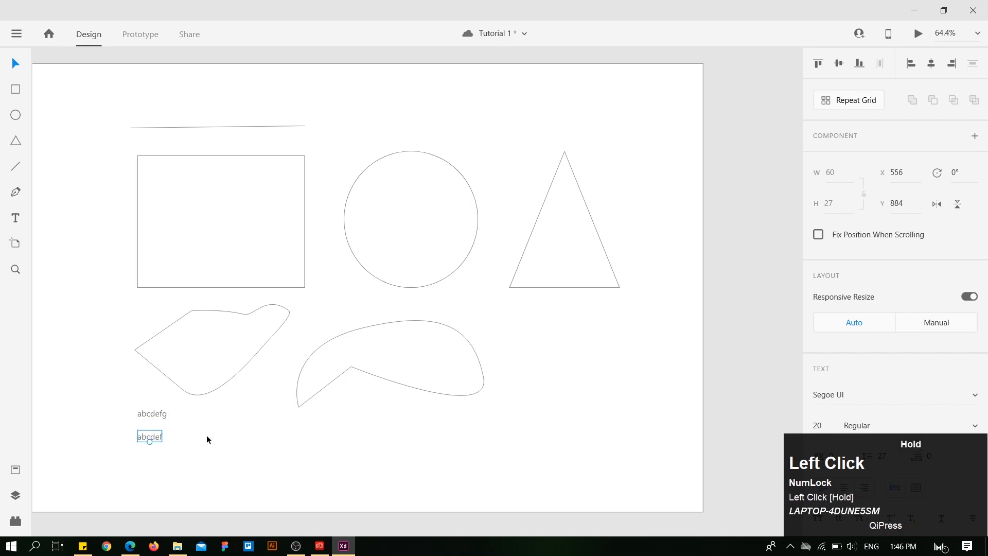
Enlarge the "abcdef" text to font size 27 on the canvas.
{"action": "left_click", "coordinate": [135, 316]}
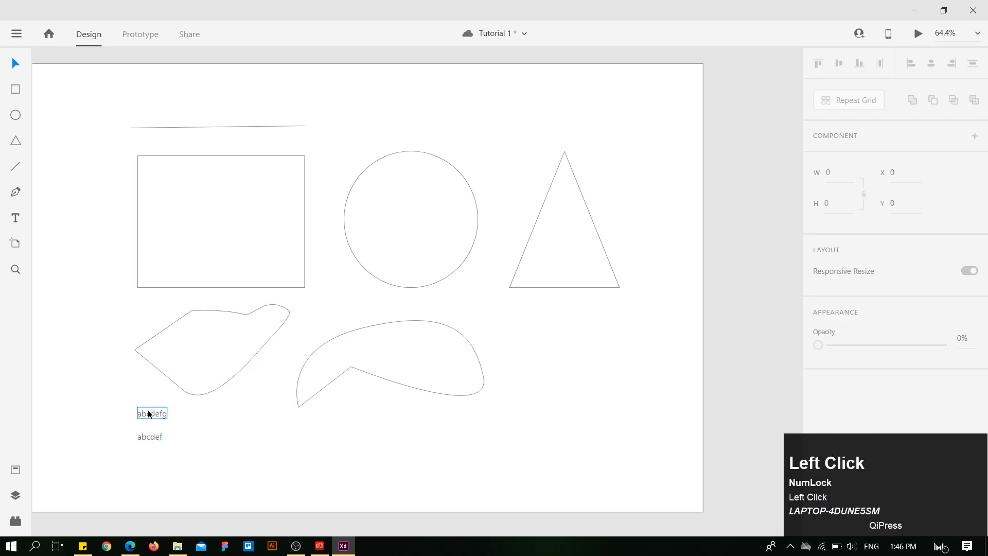
{"action": "left_click", "coordinate": [140, 438]}
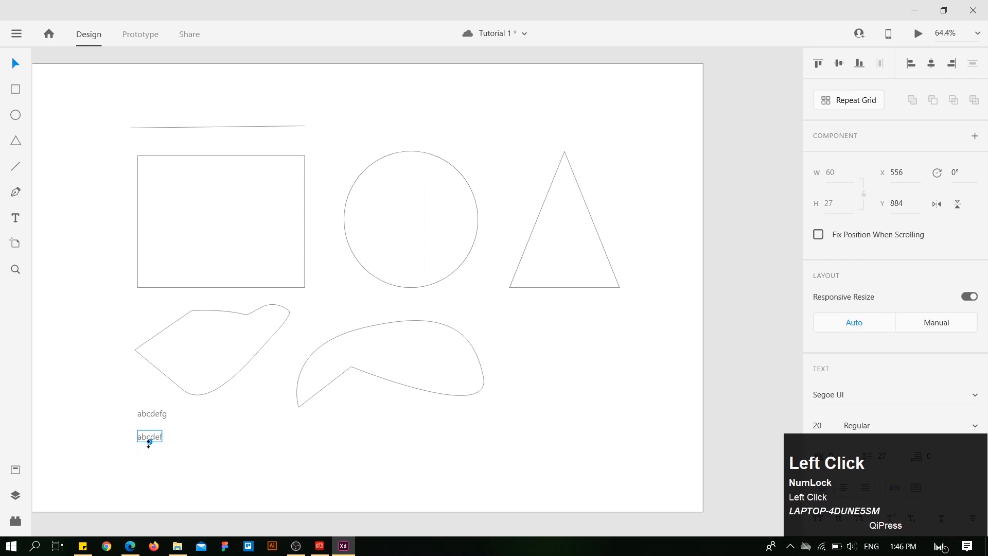
{"action": "mouse_move", "coordinate": [149, 443]}
{"action": "left_mouse_down"}
{"action": "mouse_move", "coordinate": [144, 470]}
{"action": "mouse_move", "coordinate": [149, 444]}
{"action": "left_mouse_up"}
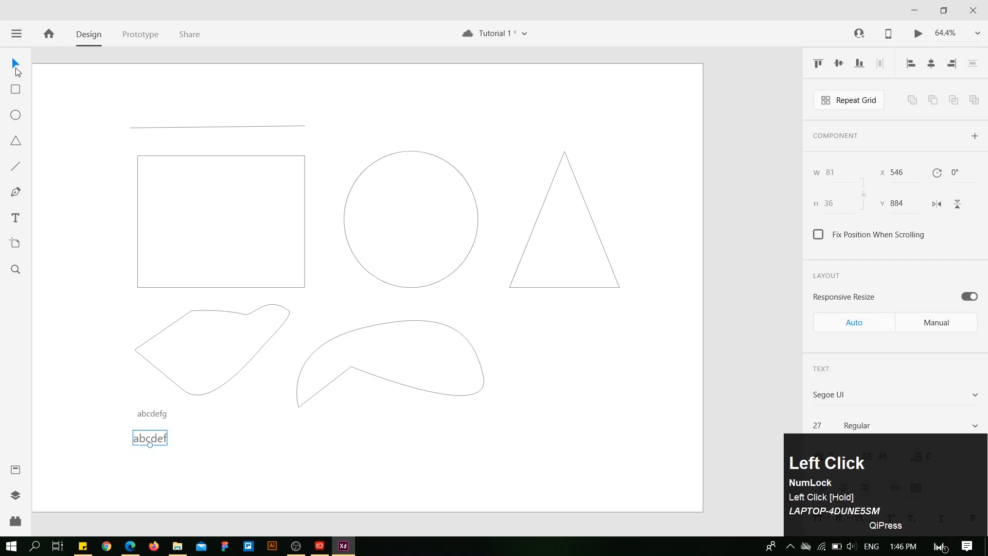
Magnify the area around the rectangle's lower-left corner to 500% with the Zoom tool.
{"action": "left_click", "coordinate": [15, 269]}
{"action": "left_click_drag", "start_coordinate": [125, 229], "coordinate": [132, 287]}
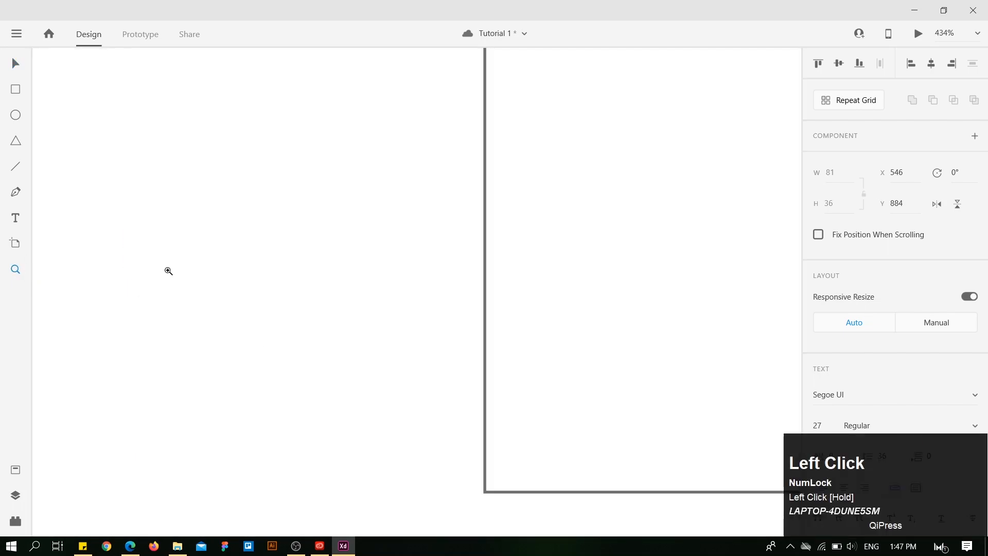
{"action": "left_click", "coordinate": [494, 253]}
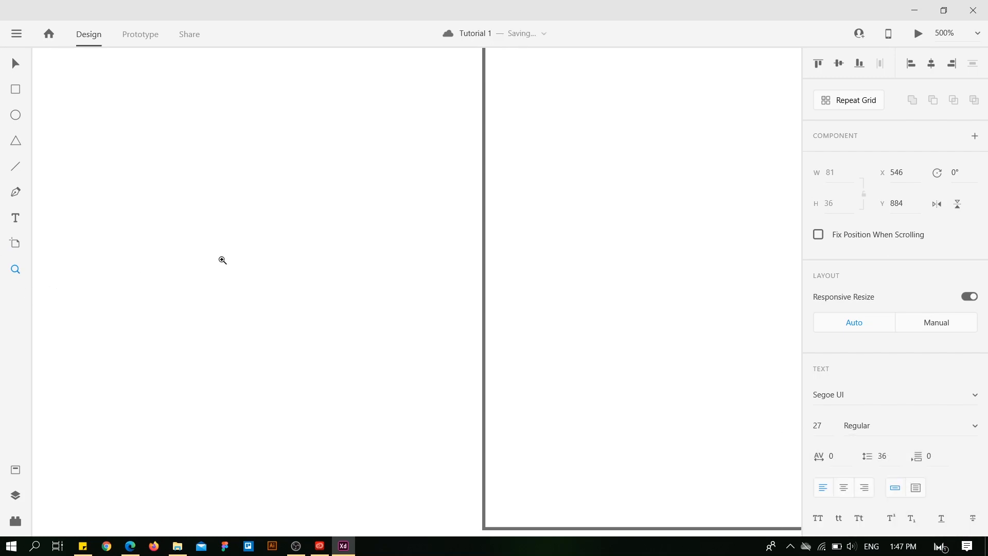
Return to the Select tool and zoom the canvas out and in repeatedly around the rectangle's lower-left corner.
{"action": "key", "text": "v"}
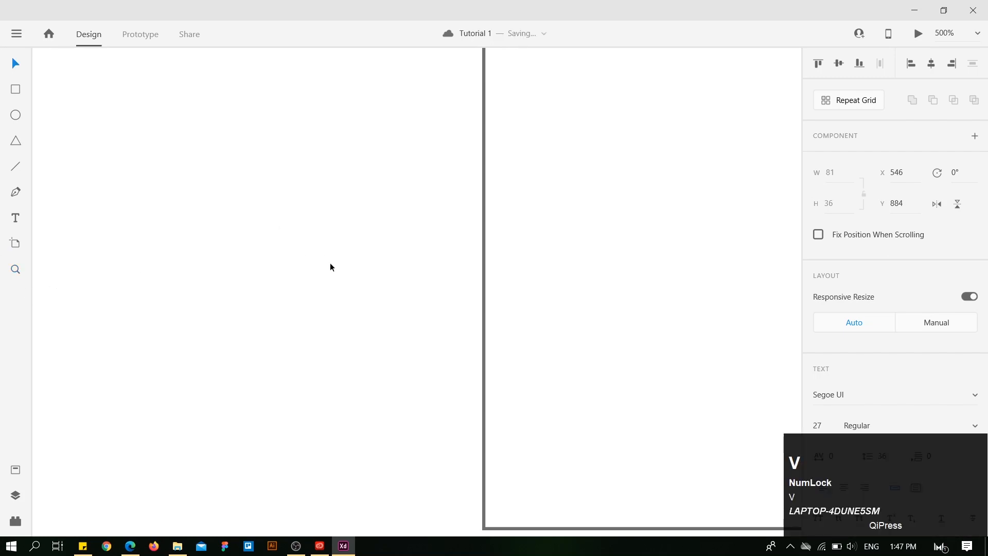
{"action": "key", "text": "alt"}
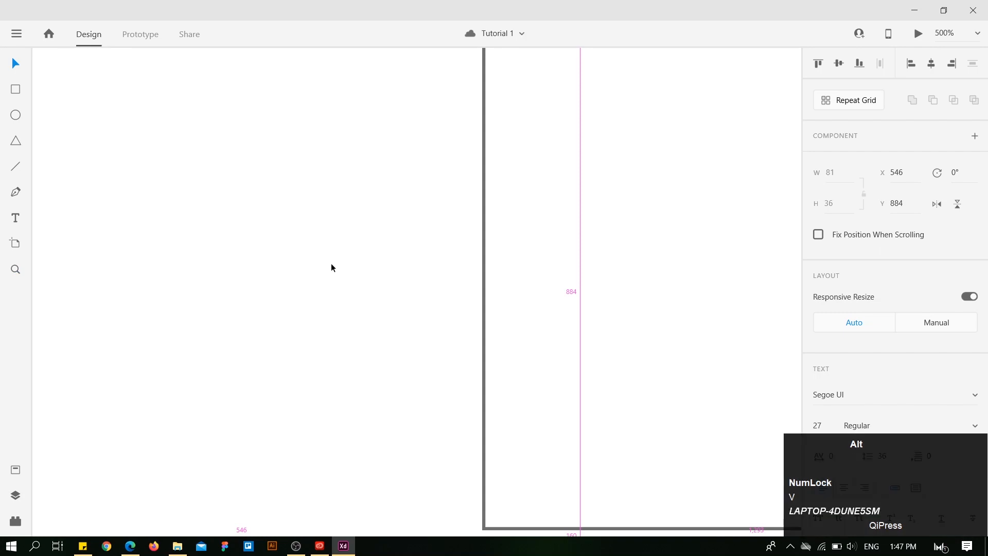
{"action": "scroll", "coordinate": [332, 265], "scroll_direction": "down", "scroll_amount": 5}
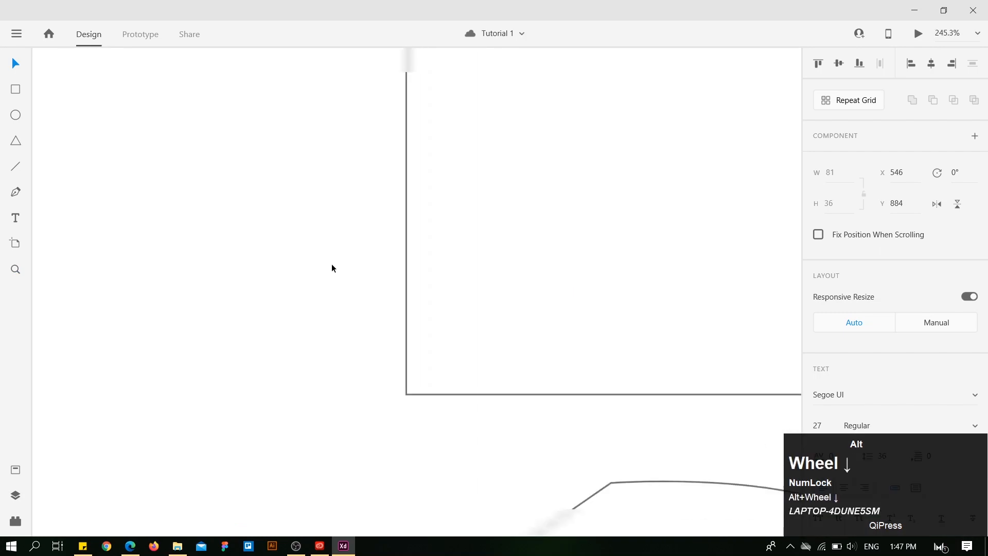
{"action": "scroll", "coordinate": [331, 263], "scroll_direction": "down", "scroll_amount": 5}
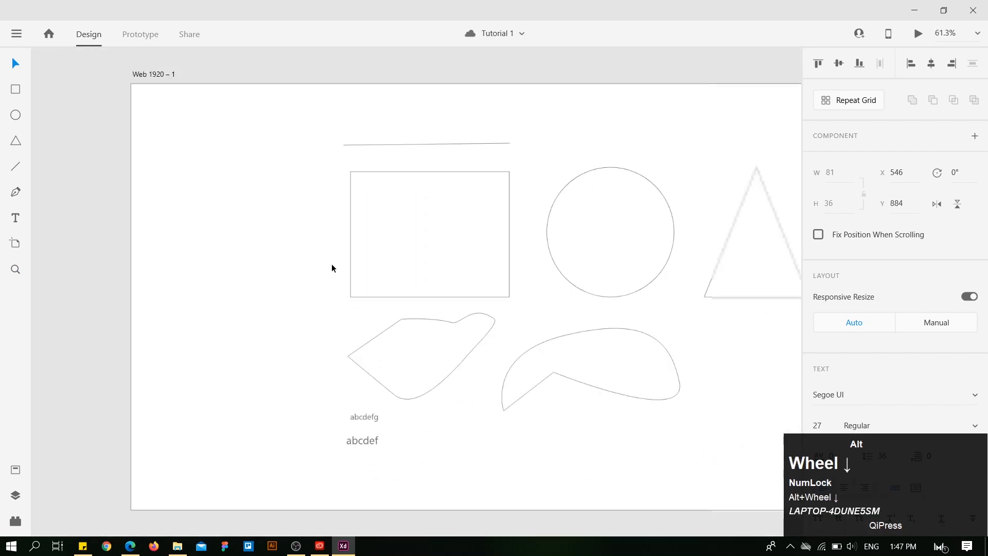
{"action": "scroll", "coordinate": [331, 264], "scroll_direction": "up", "scroll_amount": 6}
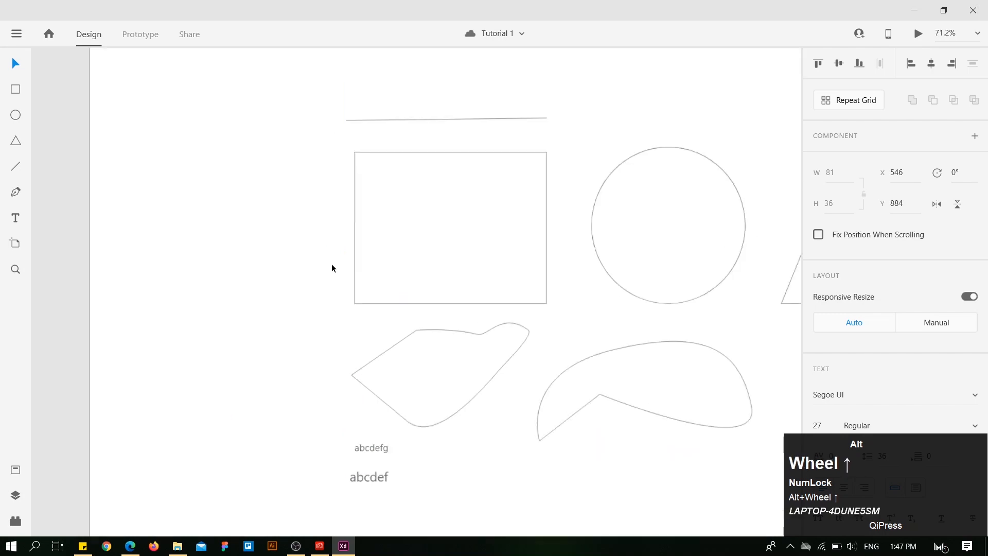
{"action": "scroll", "coordinate": [377, 312], "scroll_direction": "up", "scroll_amount": 2}
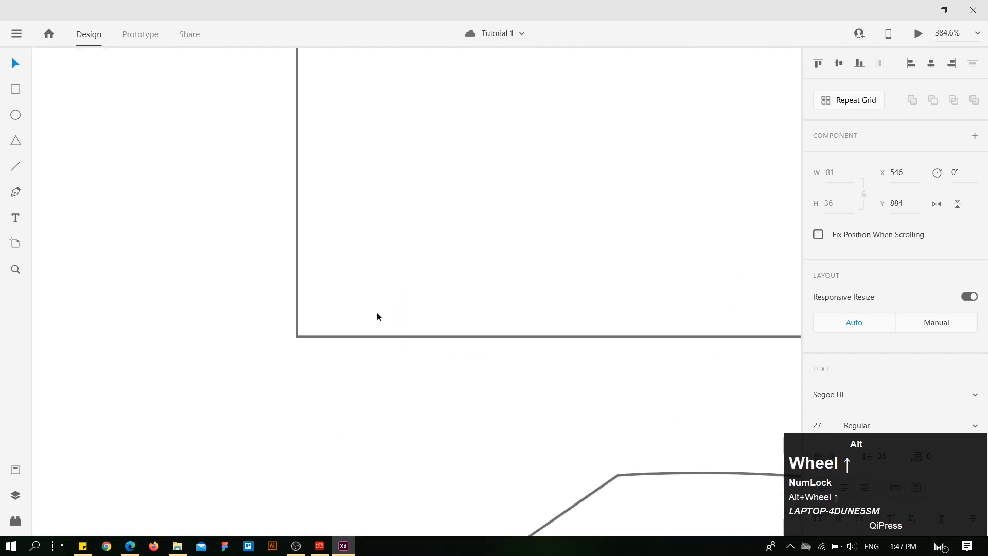
{"action": "scroll", "coordinate": [376, 312], "scroll_direction": "down", "scroll_amount": 2}
{"action": "scroll", "coordinate": [377, 316], "scroll_direction": "down", "scroll_amount": 4}
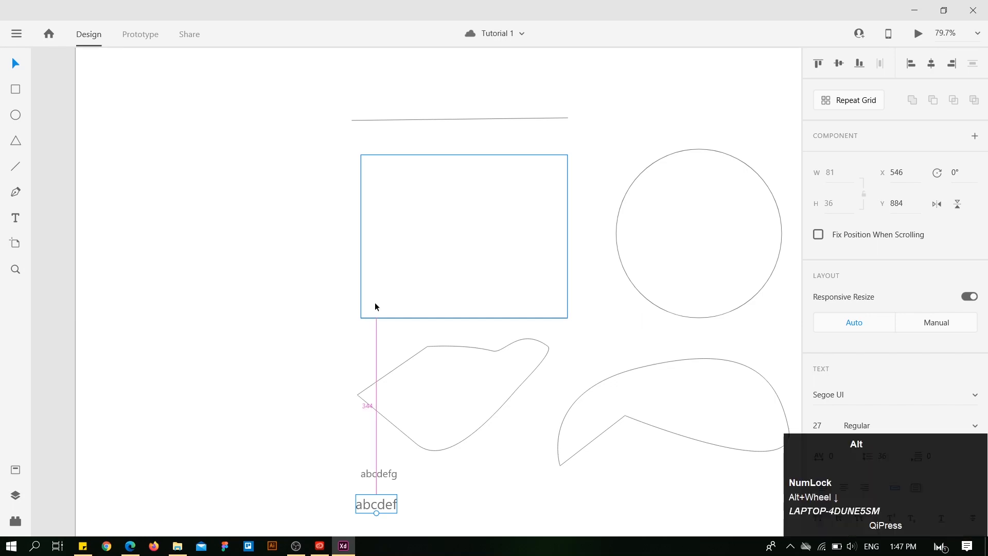
{"action": "scroll", "coordinate": [342, 299], "scroll_direction": "up", "scroll_amount": 1}
{"action": "scroll", "coordinate": [343, 299], "scroll_direction": "down", "scroll_amount": 4}
{"action": "scroll", "coordinate": [343, 300], "scroll_direction": "up", "scroll_amount": 4}
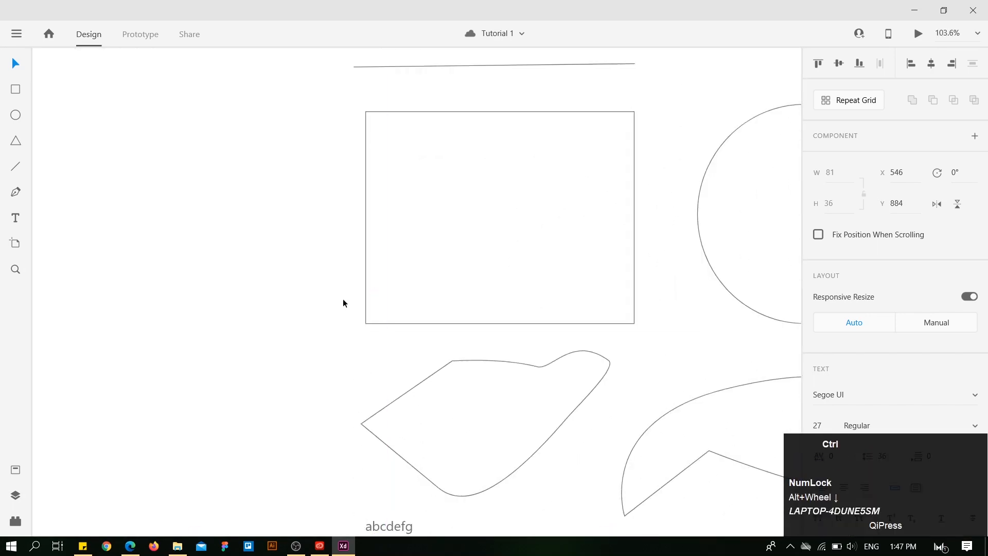
{"action": "scroll", "coordinate": [343, 303], "scroll_direction": "up", "scroll_amount": 1}
{"action": "scroll", "coordinate": [469, 310], "scroll_direction": "up", "scroll_amount": 3}
{"action": "scroll", "coordinate": [348, 363], "scroll_direction": "up", "scroll_amount": 3}
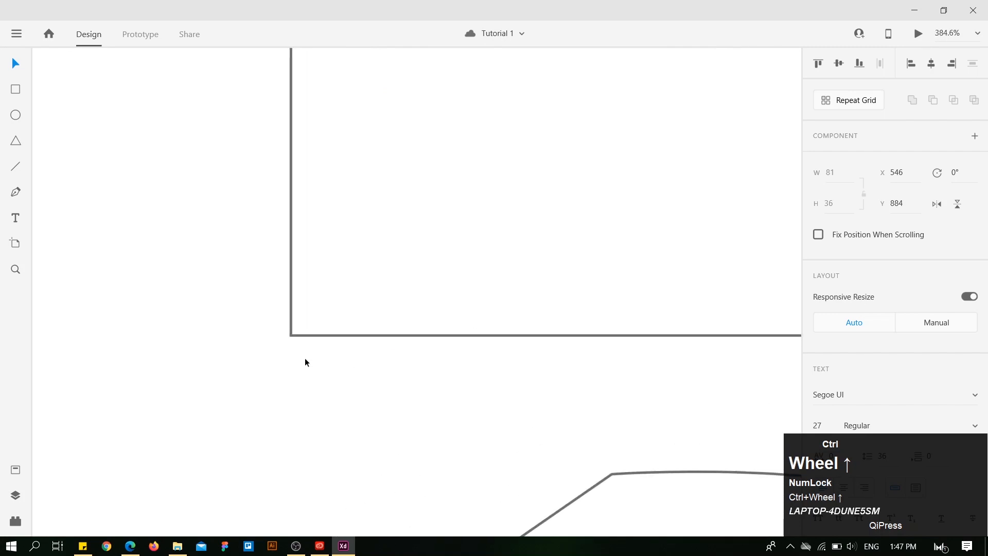
Move all the shapes, Pen paths and text together toward the upper-left corner of artboard Web 1920 – 1.
{"action": "scroll", "coordinate": [305, 362], "scroll_direction": "down", "scroll_amount": 5}
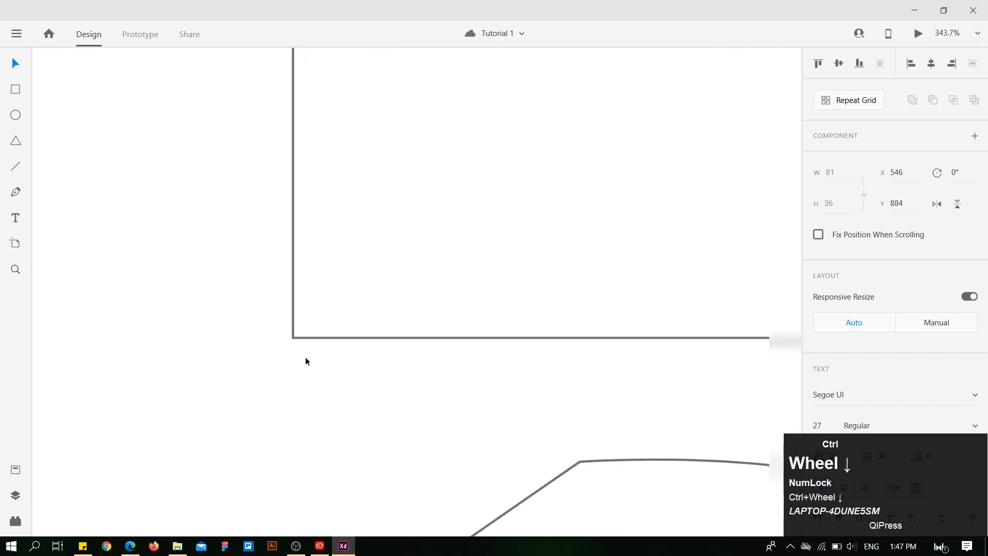
{"action": "scroll", "coordinate": [305, 361], "scroll_direction": "down", "scroll_amount": 2}
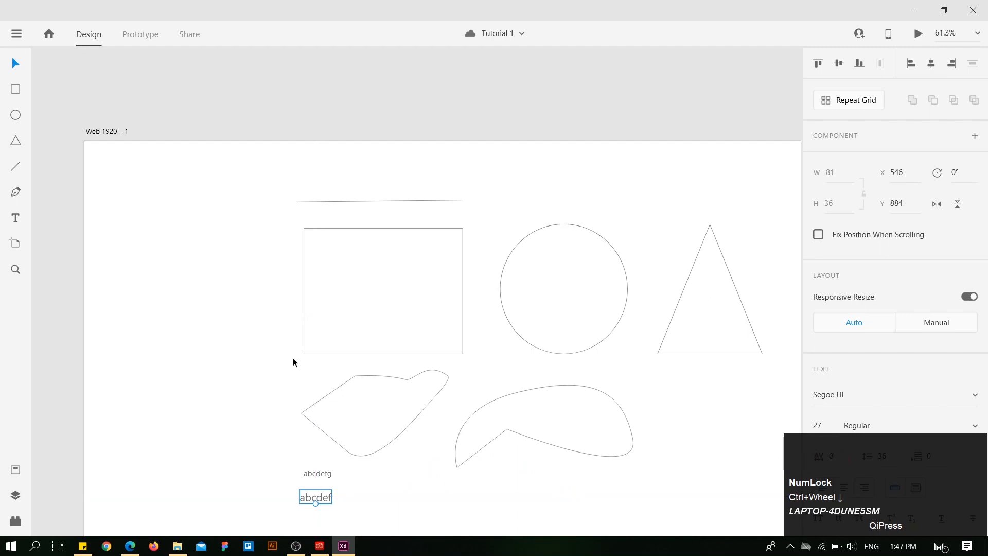
{"action": "left_click", "coordinate": [279, 382]}
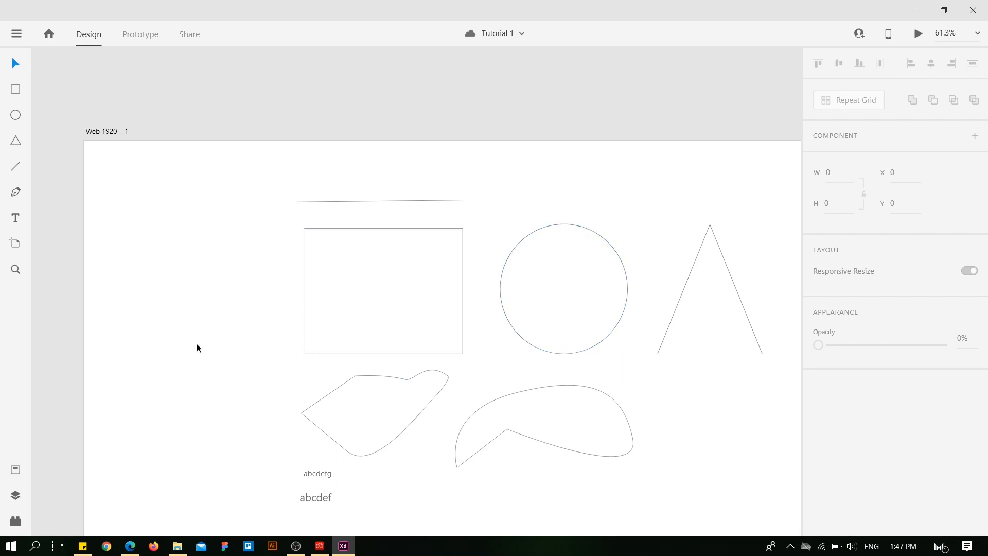
{"action": "key", "text": "space"}
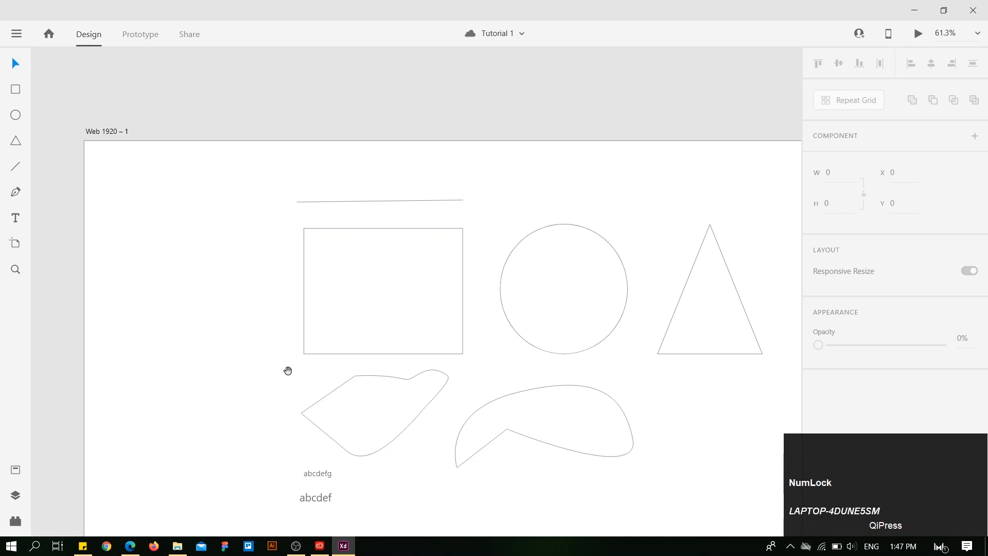
{"action": "mouse_move", "coordinate": [509, 372]}
{"action": "left_mouse_down"}
{"action": "mouse_move", "coordinate": [441, 357]}
{"action": "mouse_move", "coordinate": [480, 379]}
{"action": "mouse_move", "coordinate": [556, 310]}
{"action": "mouse_move", "coordinate": [421, 315]}
{"action": "mouse_move", "coordinate": [438, 397]}
{"action": "mouse_move", "coordinate": [611, 355]}
{"action": "mouse_move", "coordinate": [518, 306]}
{"action": "mouse_move", "coordinate": [530, 322]}
{"action": "left_mouse_up"}
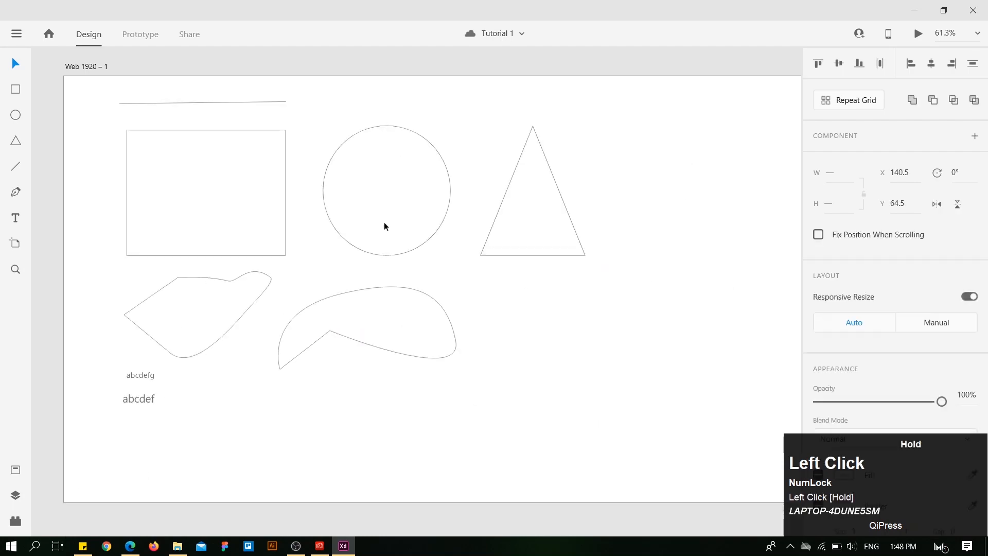
{"action": "left_click_drag", "start_coordinate": [384, 221], "coordinate": [376, 227]}
{"action": "left_click", "coordinate": [723, 316]}
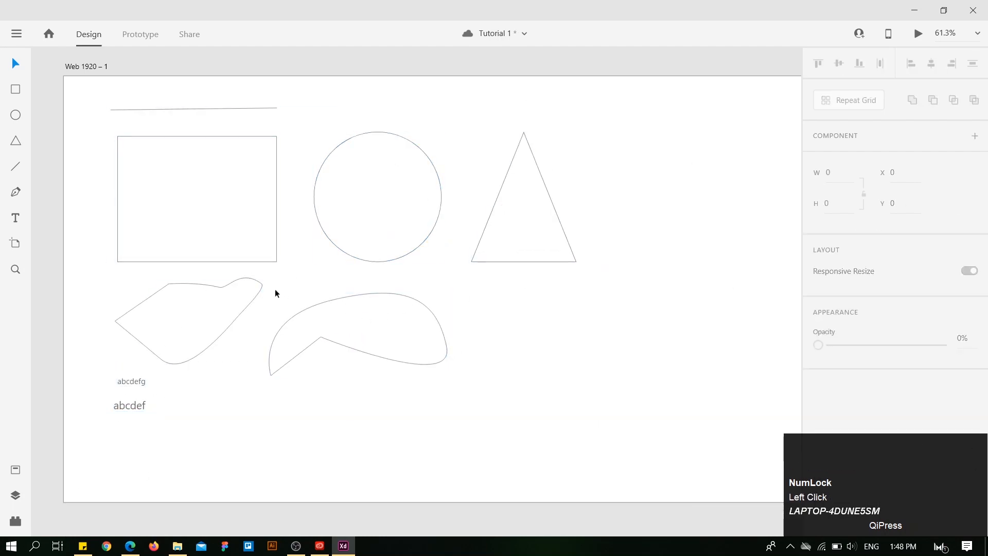
Select artboard Web 1920 – 1, examine the Apple presets offered by the Artboard tool, and return to the Select tool.
{"action": "left_click", "coordinate": [88, 67]}
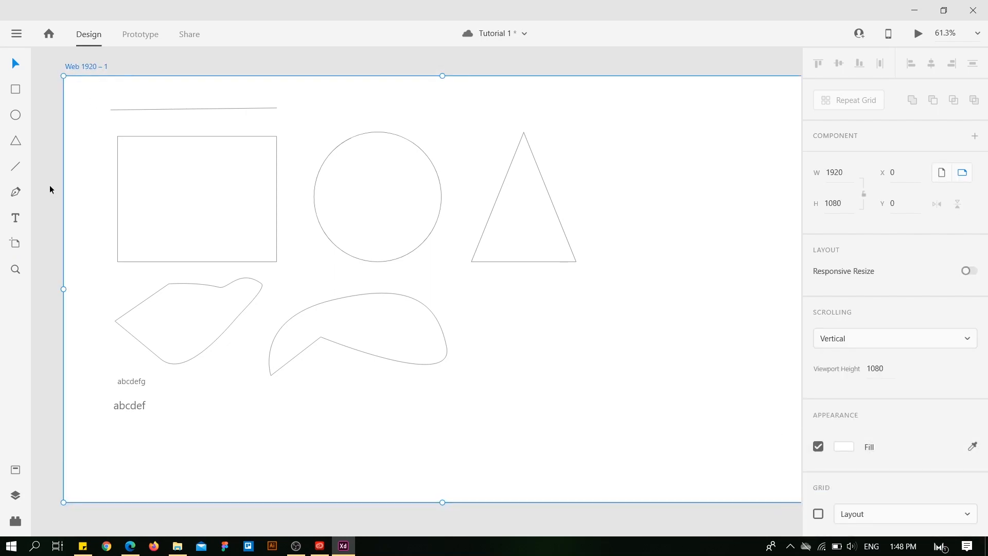
{"action": "left_click", "coordinate": [15, 245]}
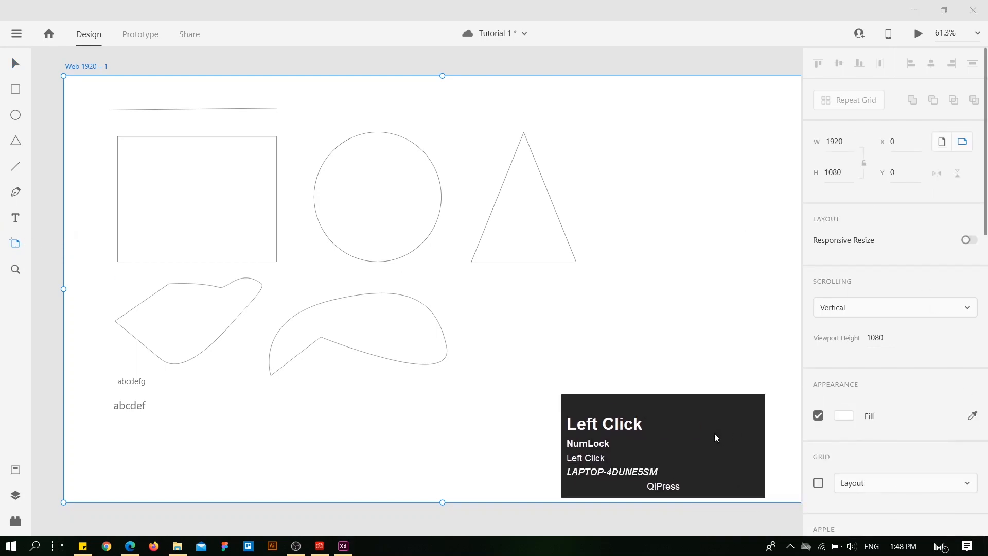
{"action": "left_click_drag", "start_coordinate": [714, 433], "coordinate": [729, 461]}
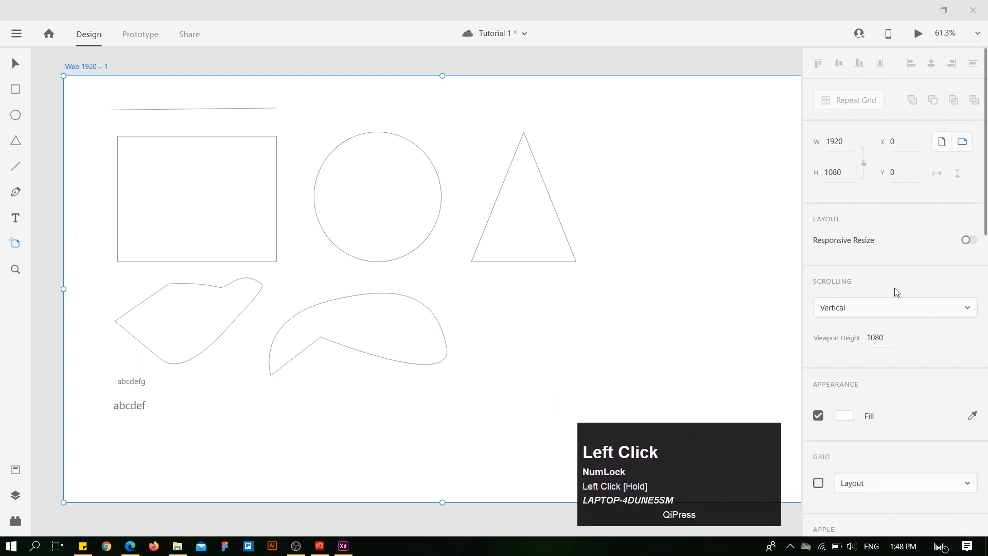
{"action": "scroll", "coordinate": [897, 291], "scroll_direction": "down", "scroll_amount": 10}
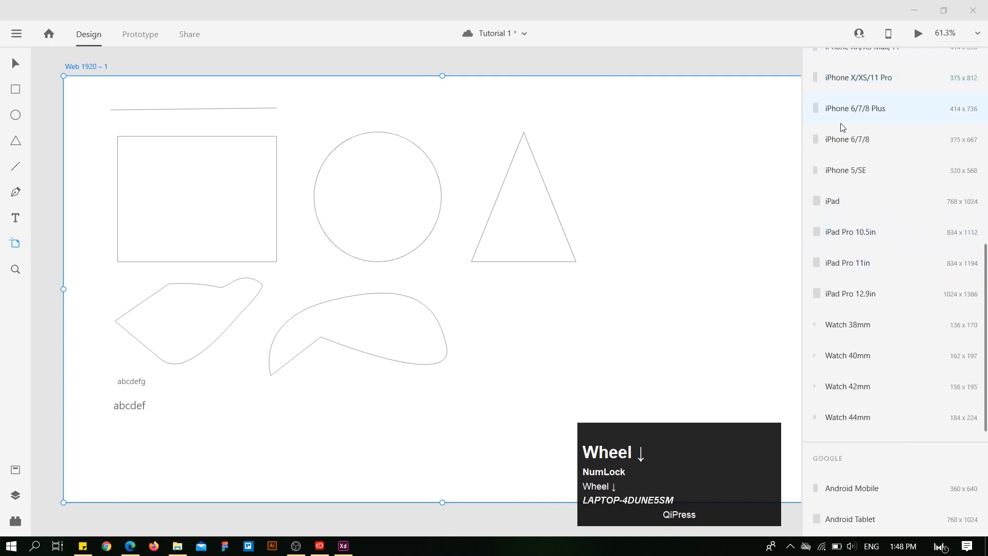
{"action": "scroll", "coordinate": [842, 126], "scroll_direction": "up", "scroll_amount": 2}
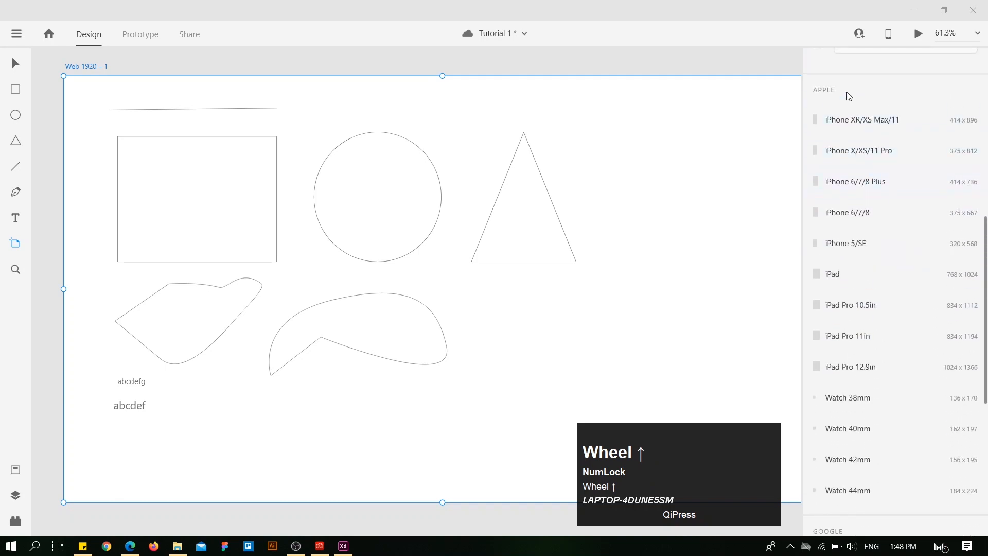
{"action": "left_click", "coordinate": [14, 67]}
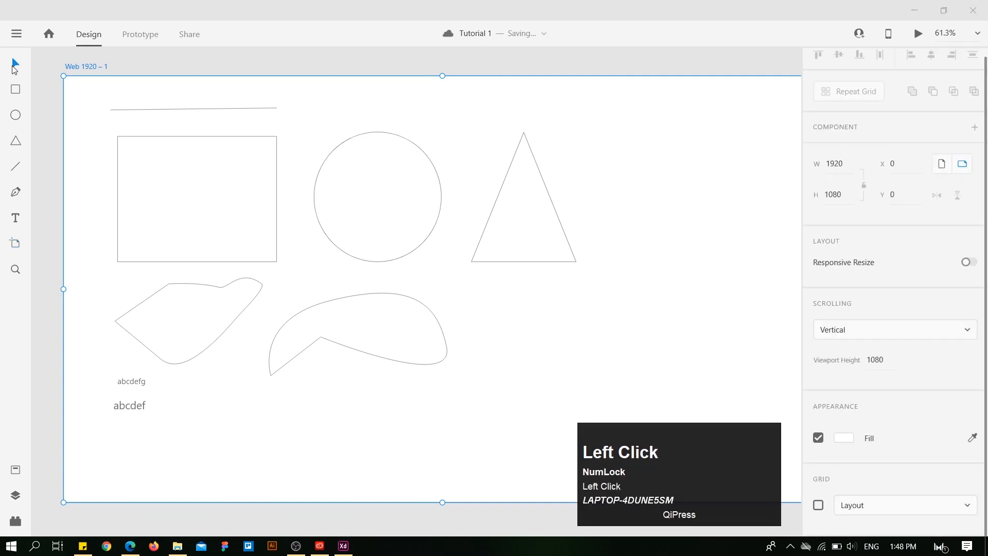
{"action": "scroll", "coordinate": [885, 231], "scroll_direction": "down", "scroll_amount": 1}
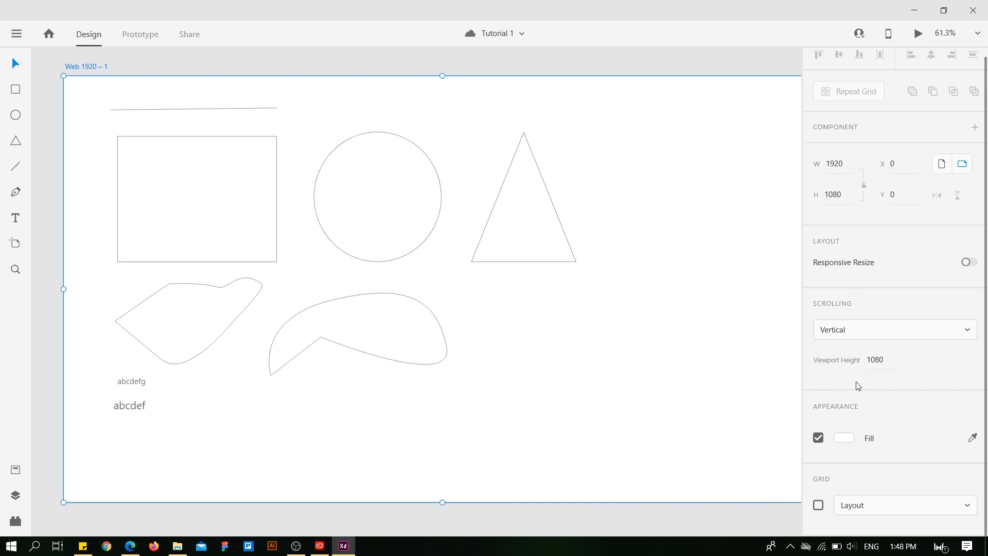
With the Artboard tool, examine the full list of preset sizes for Apple, Google, Microsoft and Web.
{"action": "left_click", "coordinate": [17, 244]}
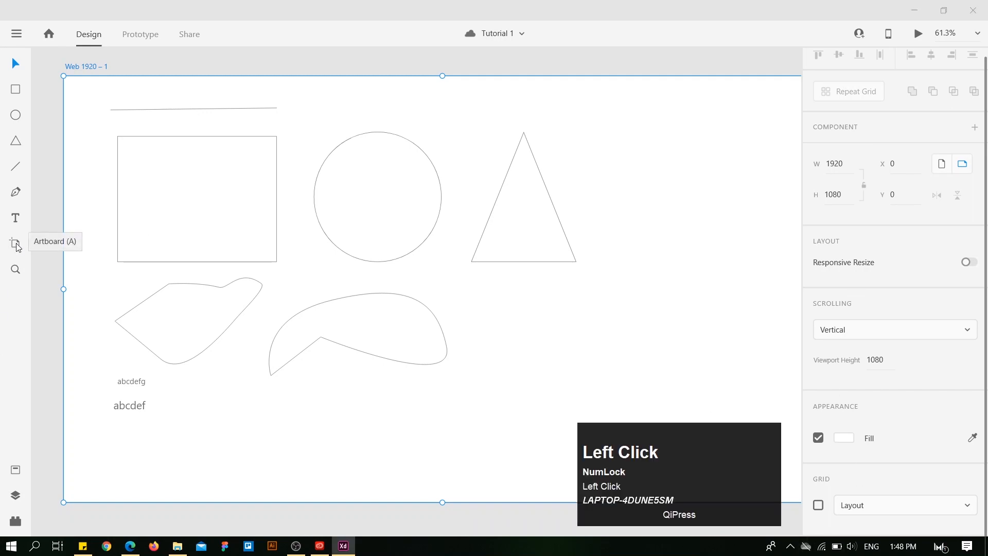
{"action": "scroll", "coordinate": [900, 254], "scroll_direction": "down", "scroll_amount": 5}
{"action": "scroll", "coordinate": [911, 242], "scroll_direction": "down", "scroll_amount": 3}
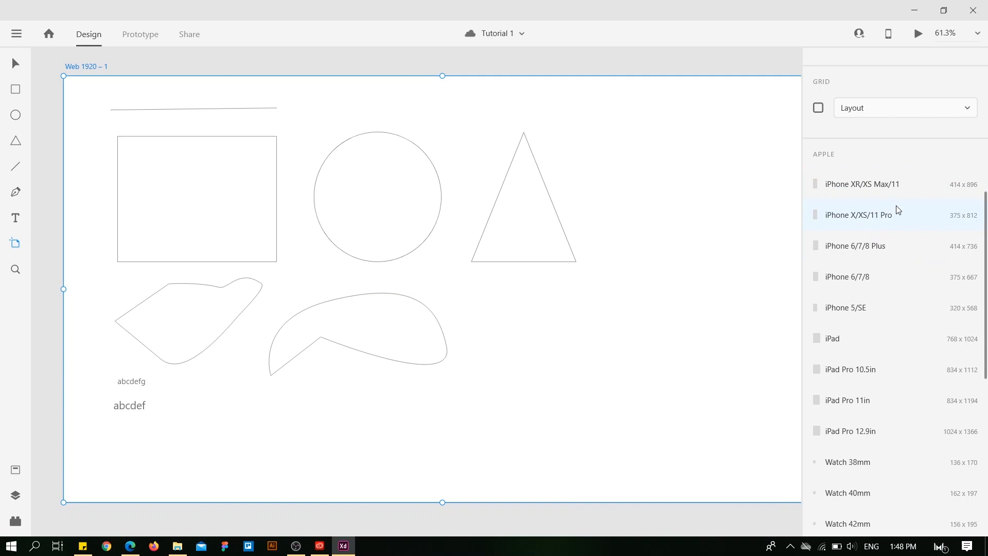
{"action": "scroll", "coordinate": [900, 232], "scroll_direction": "down", "scroll_amount": 1}
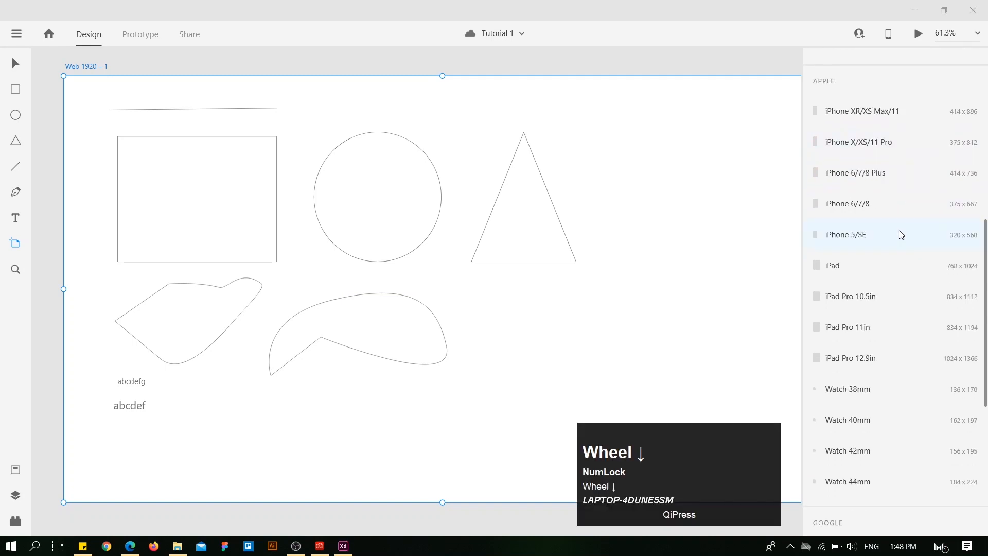
{"action": "scroll", "coordinate": [900, 233], "scroll_direction": "down", "scroll_amount": 3}
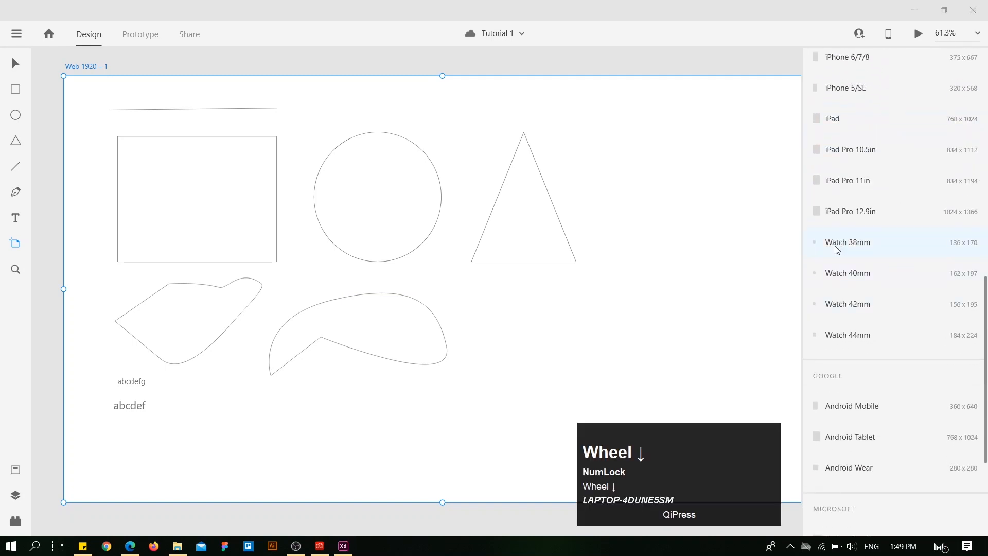
{"action": "scroll", "coordinate": [880, 349], "scroll_direction": "down", "scroll_amount": 1}
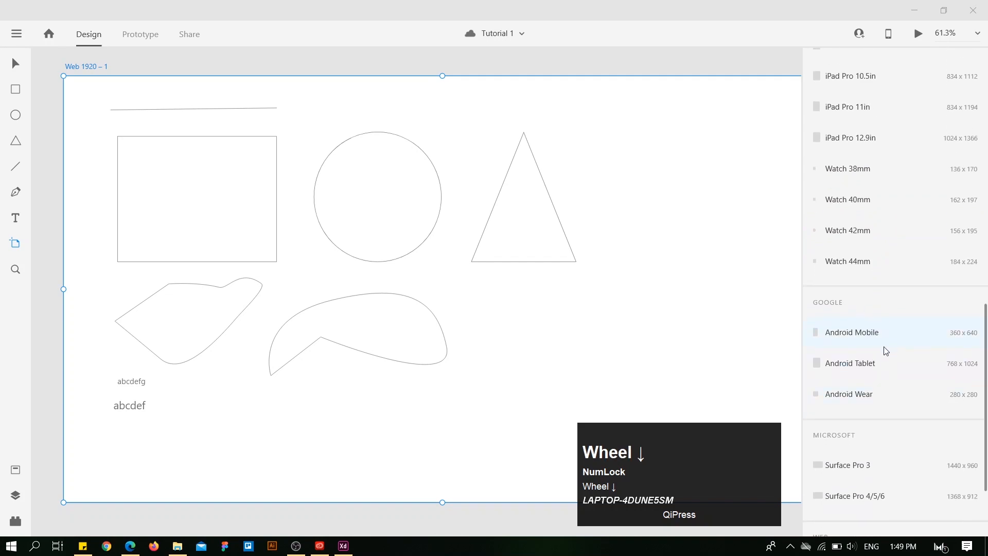
{"action": "scroll", "coordinate": [882, 340], "scroll_direction": "down", "scroll_amount": 2}
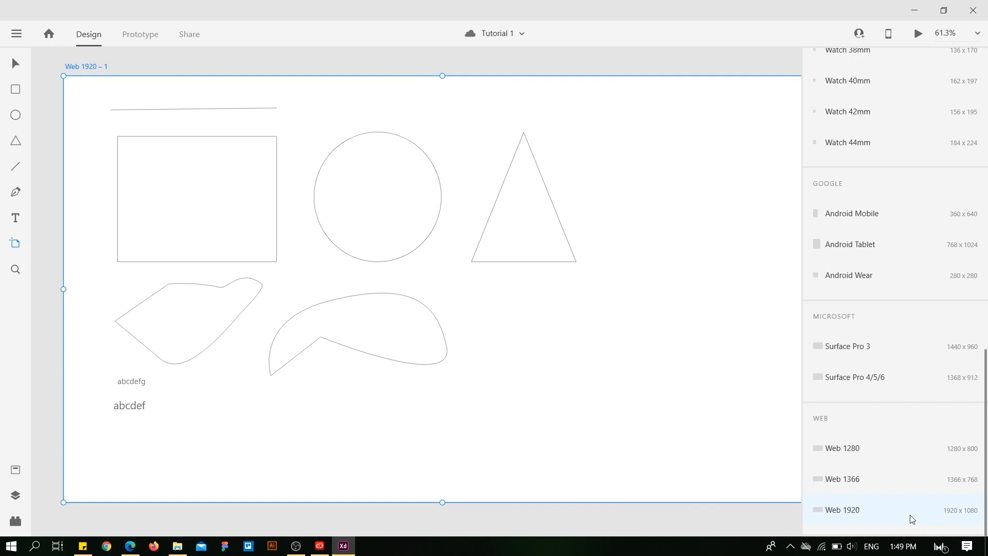
Add a second artboard from the Web 1920 preset beside the first one.
{"action": "left_click", "coordinate": [15, 63]}
{"action": "scroll", "coordinate": [899, 463], "scroll_direction": "down", "scroll_amount": 10}
{"action": "left_click", "coordinate": [839, 504]}
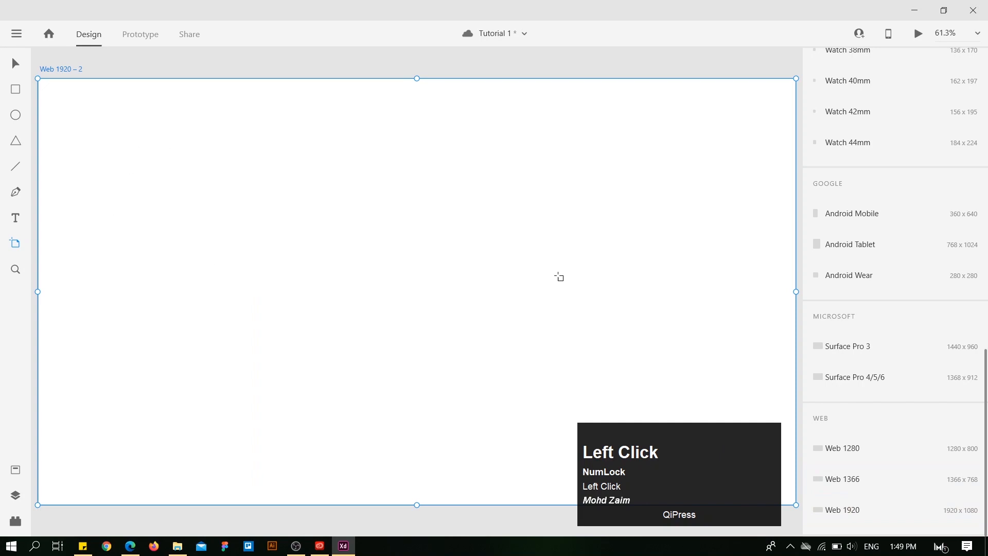
{"action": "scroll", "coordinate": [558, 277], "scroll_direction": "down", "scroll_amount": 5, "text": "alt"}
{"action": "left_click_drag", "start_coordinate": [209, 108], "coordinate": [417, 105]}
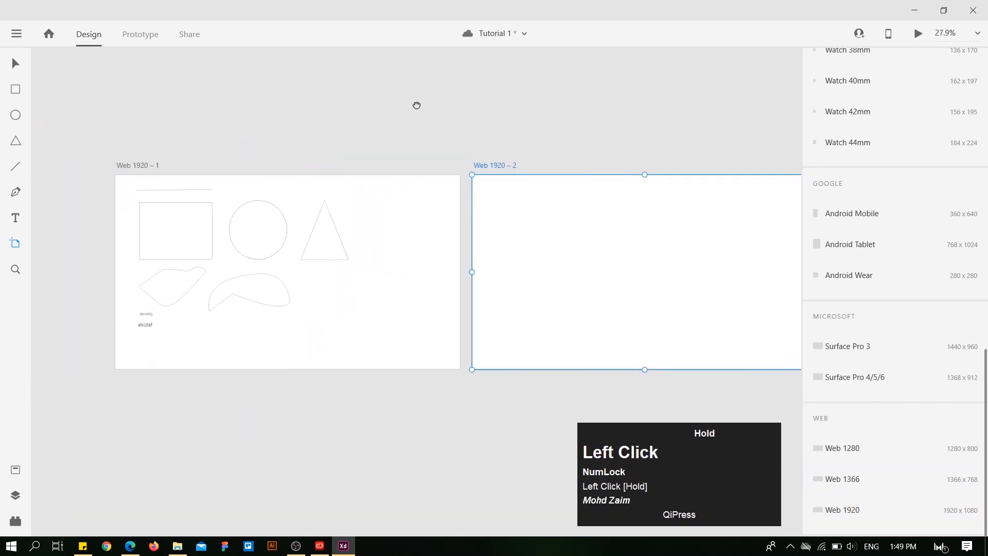
Select the empty artboard Web 1920 – 2 and delete it.
{"action": "key", "text": "v"}
{"action": "left_click", "coordinate": [501, 165]}
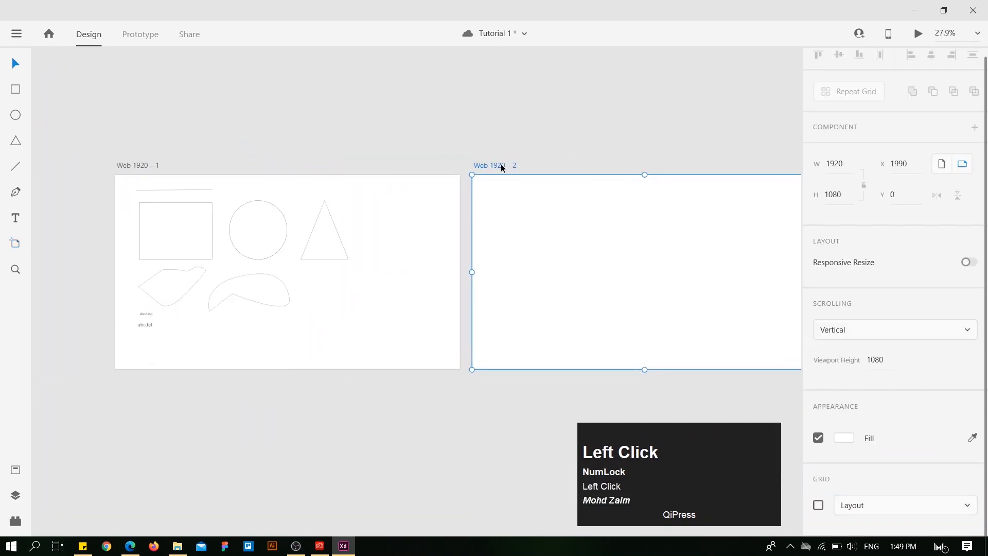
{"action": "key", "text": "Delete"}
Select artboard Web 1920 – 1, add a new 1920 x 1080 Web 1920 artboard next to it, and return to the Select tool.
{"action": "left_click", "coordinate": [139, 164]}
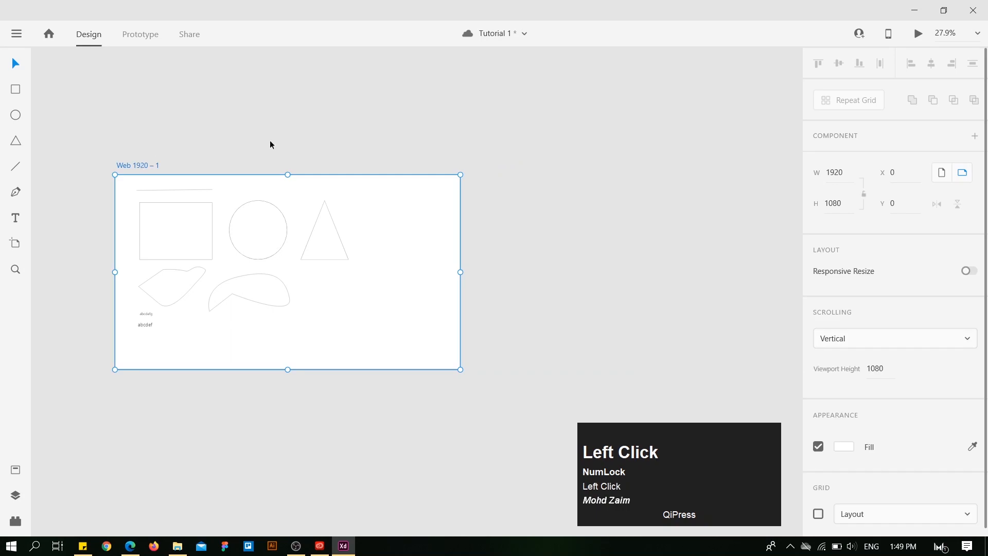
{"action": "left_click", "coordinate": [14, 243]}
{"action": "scroll", "coordinate": [900, 269], "scroll_direction": "down", "scroll_amount": 3}
{"action": "scroll", "coordinate": [899, 269], "scroll_direction": "down", "scroll_amount": 10}
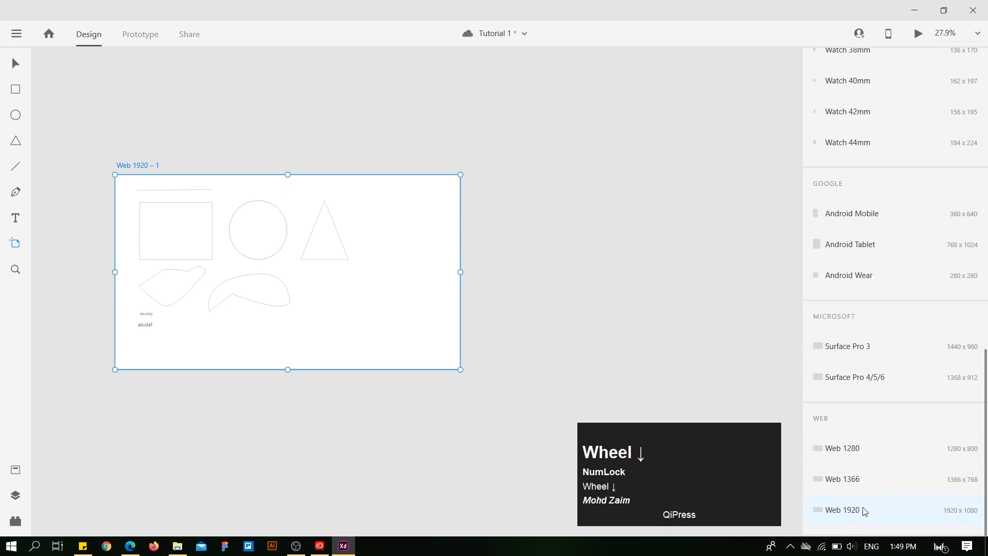
{"action": "left_click", "coordinate": [864, 510]}
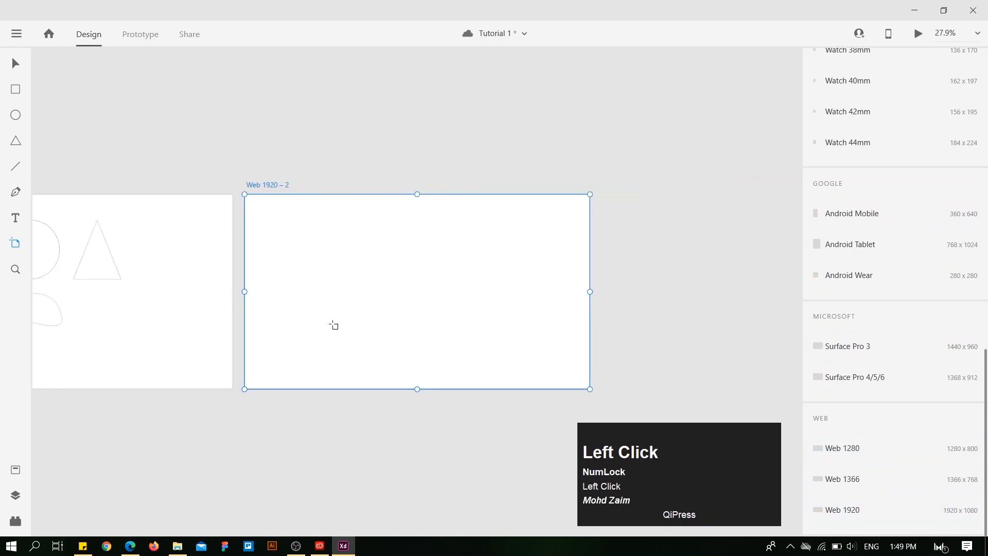
{"action": "key", "text": "v"}
{"action": "key", "text": "space"}
{"action": "left_click_drag", "start_coordinate": [311, 129], "coordinate": [553, 131]}
{"action": "scroll", "coordinate": [112, 193], "scroll_direction": "up", "scroll_amount": 3}
{"action": "left_click_drag", "start_coordinate": [416, 159], "coordinate": [421, 126]}
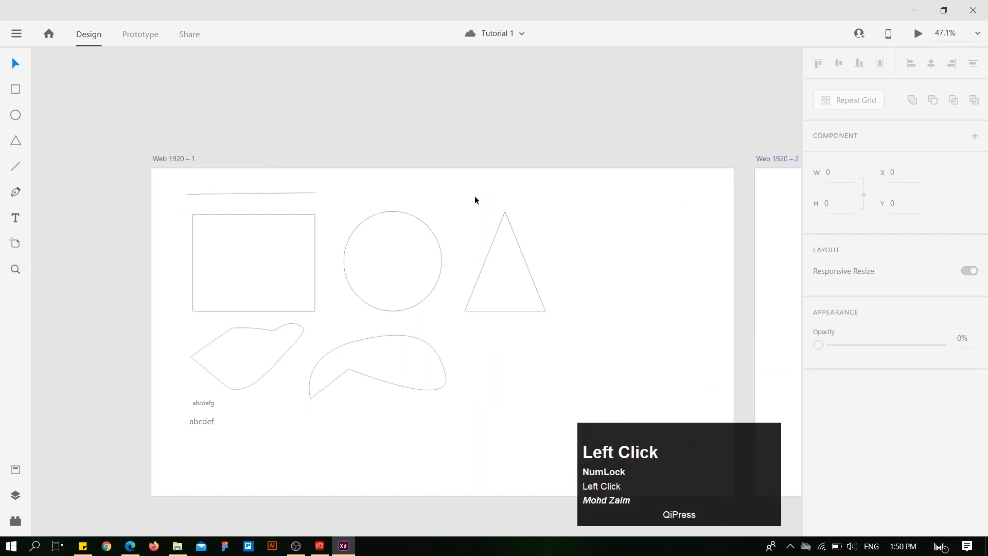
{"action": "mouse_move", "coordinate": [734, 482]}
{"action": "left_mouse_down"}
{"action": "mouse_move", "coordinate": [891, 485]}
{"action": "mouse_move", "coordinate": [751, 478]}
{"action": "left_mouse_up"}
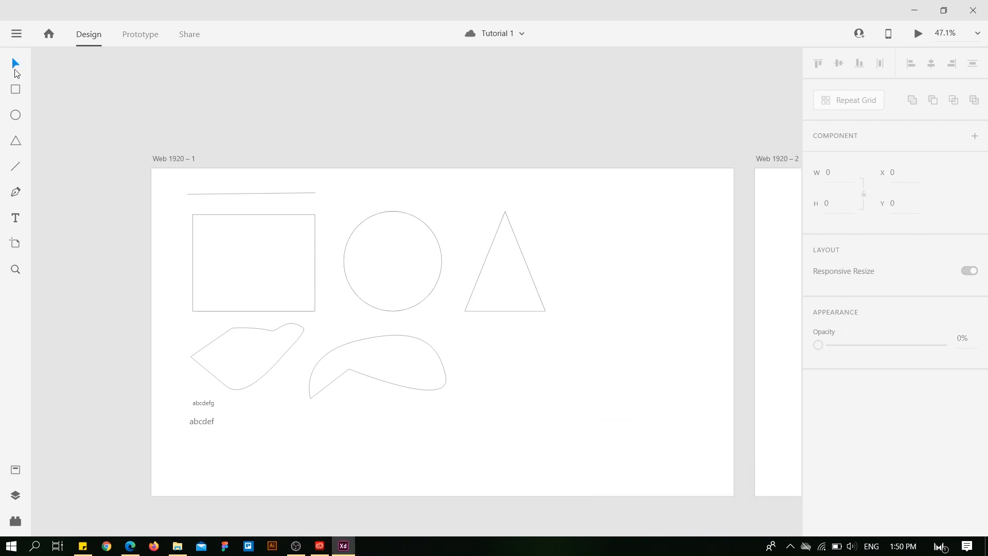
{"action": "left_click", "coordinate": [497, 98]}
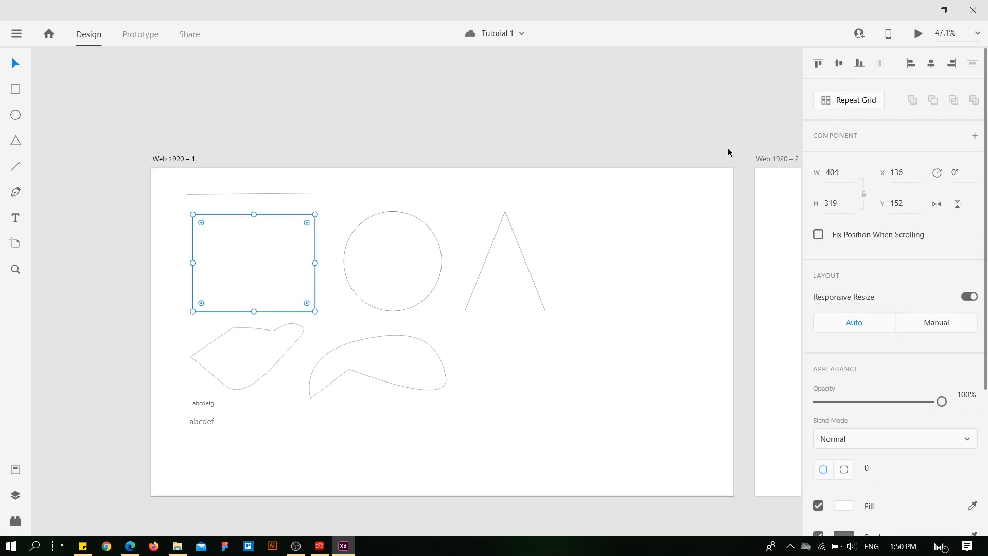
{"action": "left_click", "coordinate": [264, 107]}
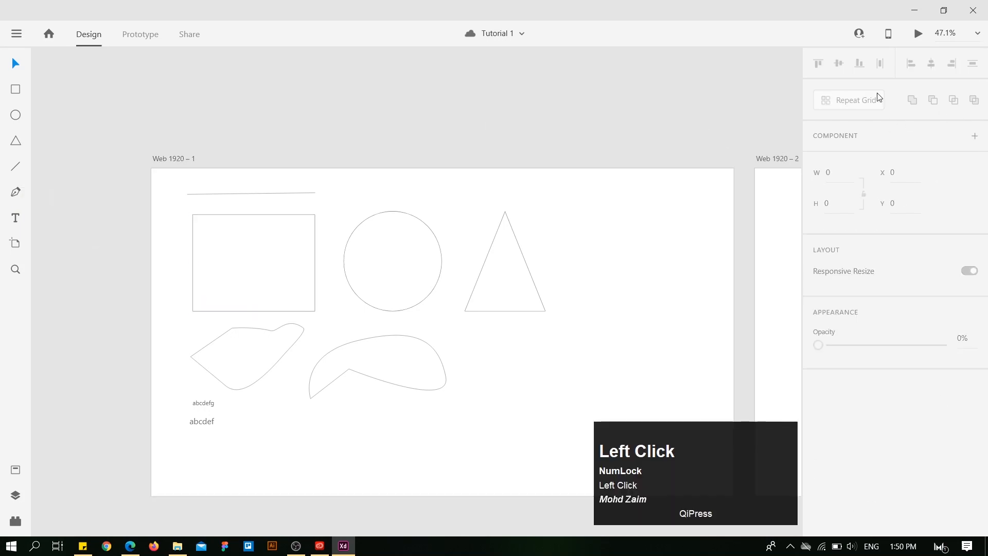